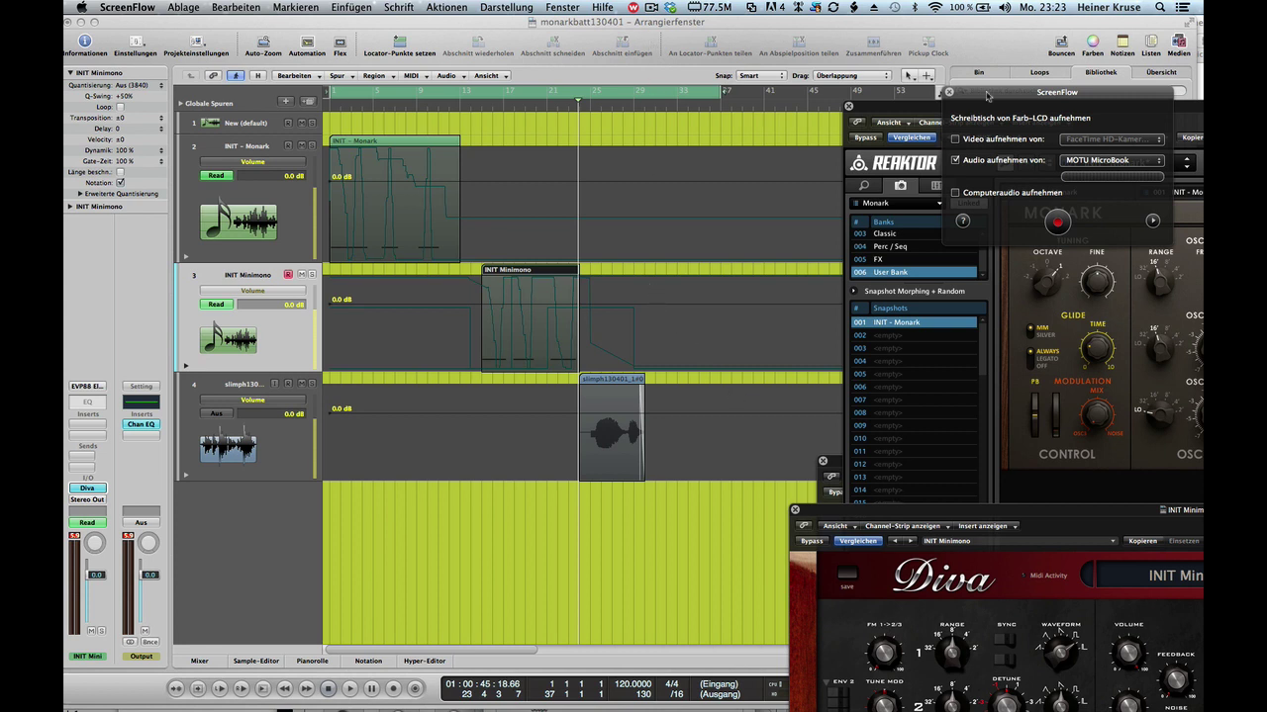
Move the ScreenFlow recording panel down over the Monark synth window and return to Logic Pro.
{"action": "left_click_drag", "start_coordinate": [972, 95], "coordinate": [1055, 228]}
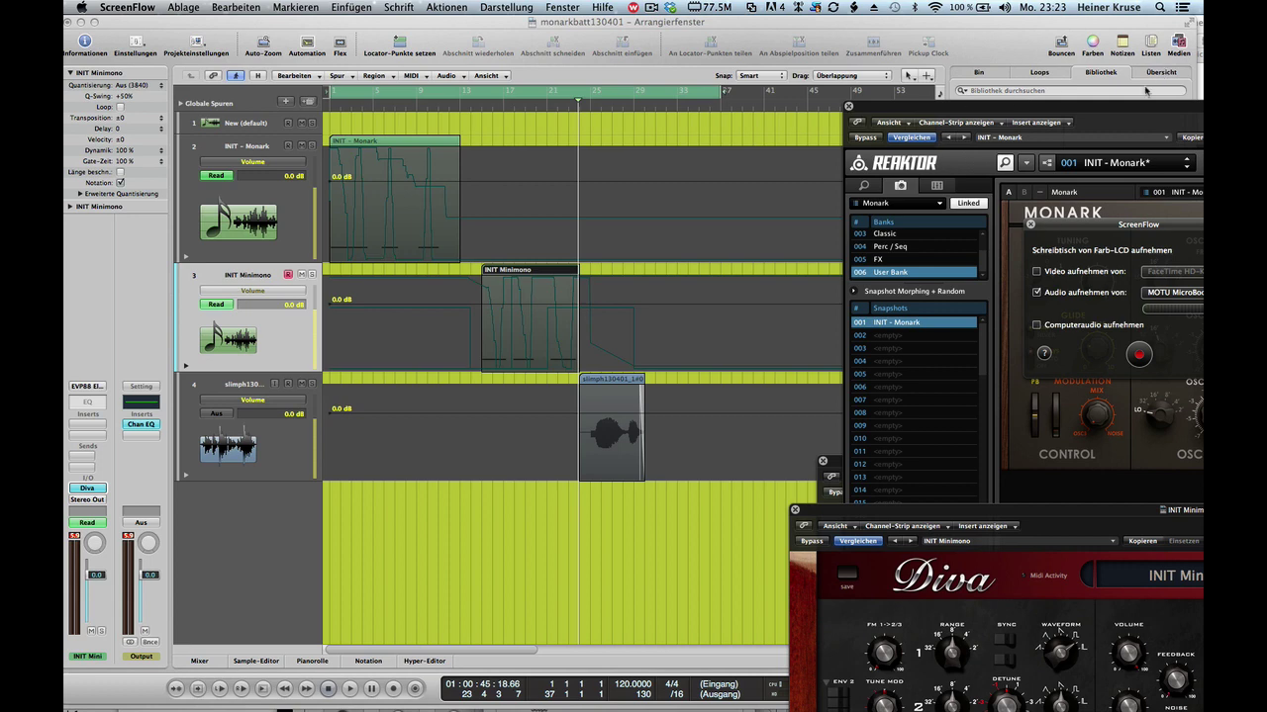
{"action": "left_click", "coordinate": [1092, 118]}
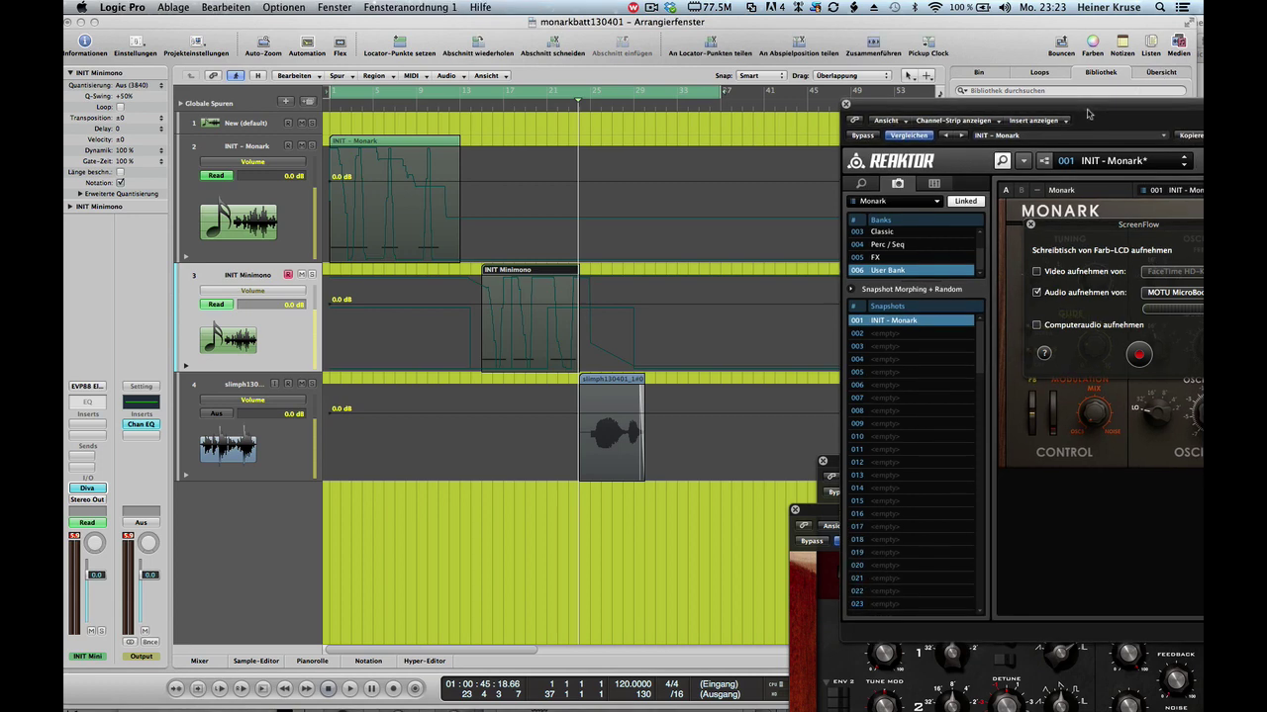
Move the Monark window up, dismiss the ScreenFlow popup, and play the project from the start.
{"action": "left_click_drag", "start_coordinate": [1091, 118], "coordinate": [751, 34]}
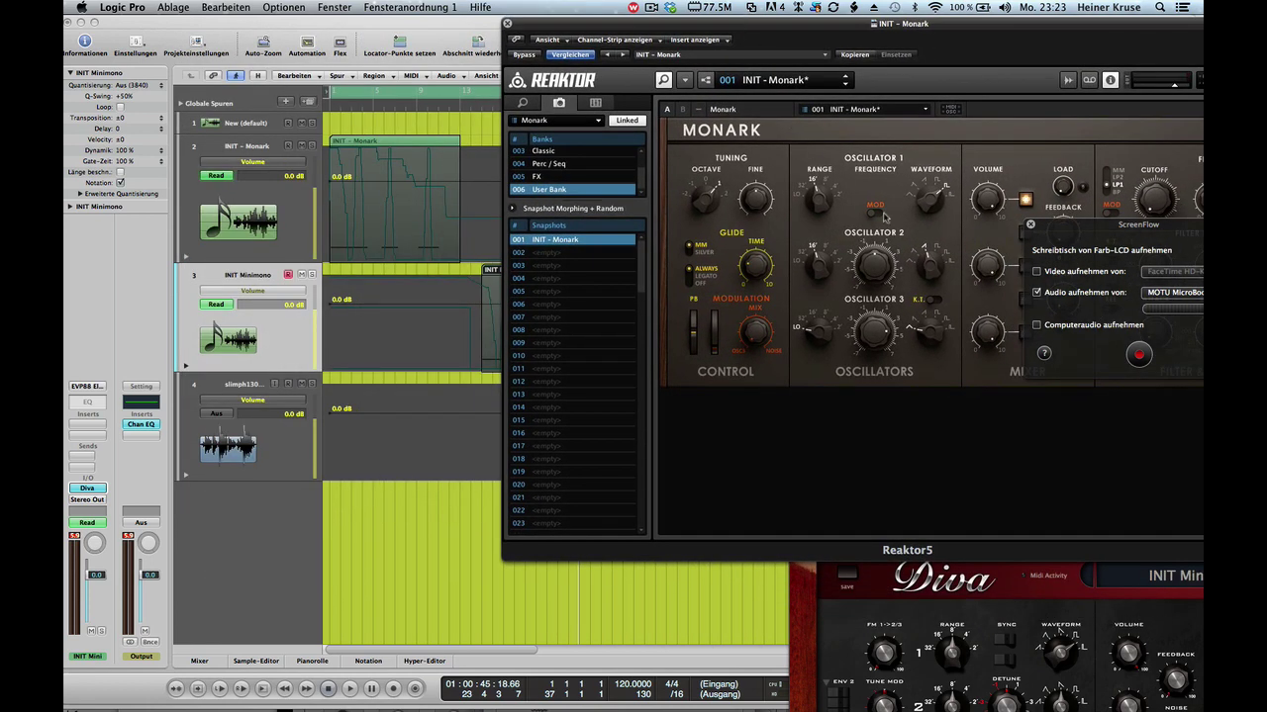
{"action": "left_click", "coordinate": [1030, 224]}
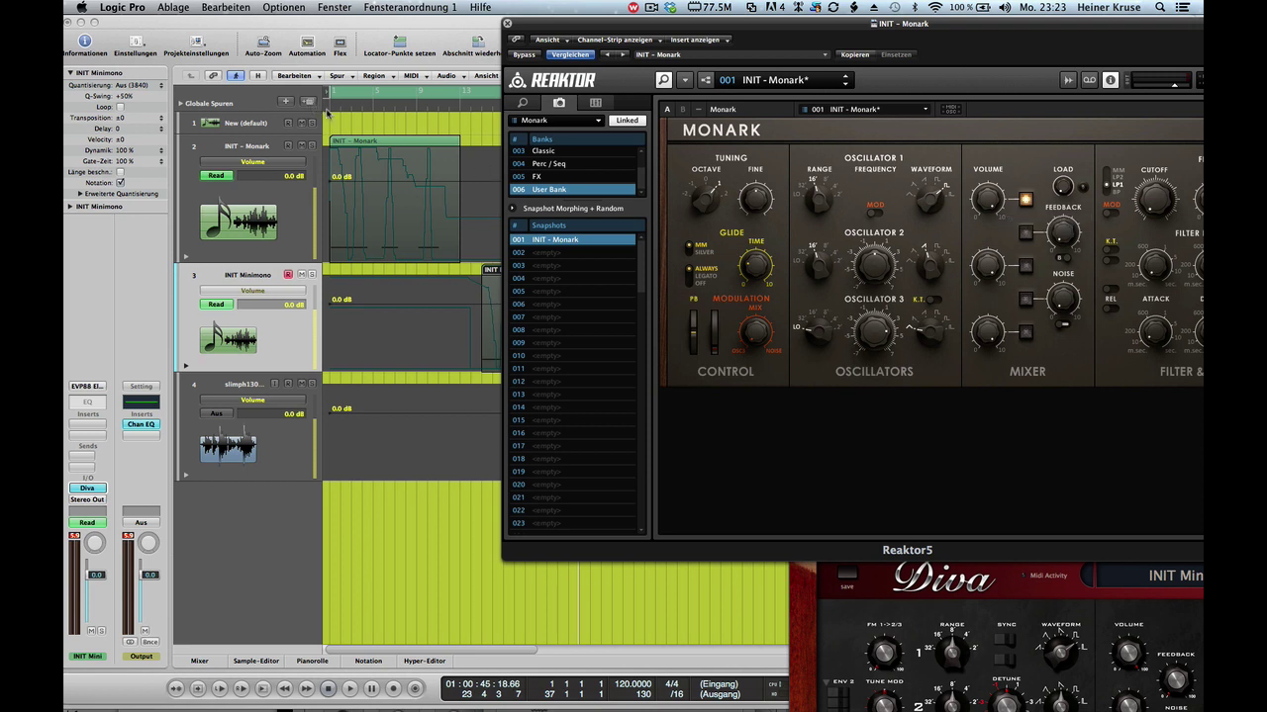
{"action": "key", "text": "Return"}
{"action": "key", "text": "space"}
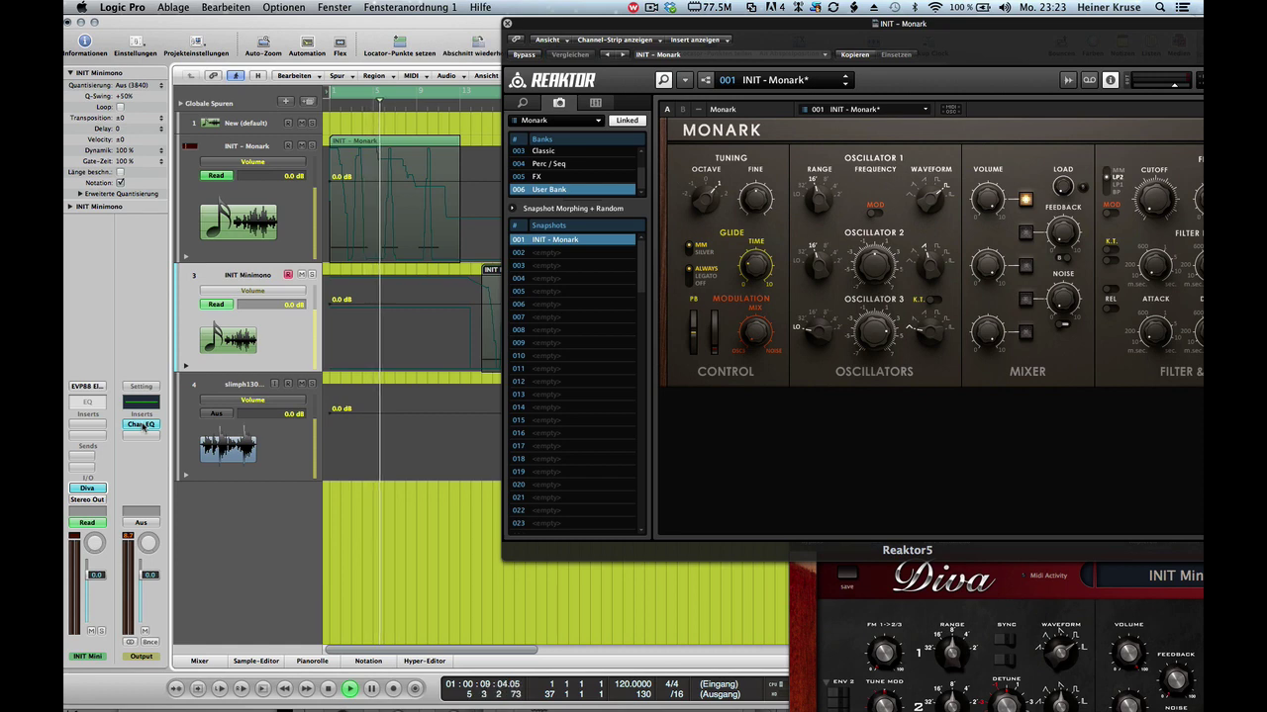
Watch the Monark sweep in the Output Channel EQ analyzer, then move the Monark window aside.
{"action": "left_click", "coordinate": [141, 424]}
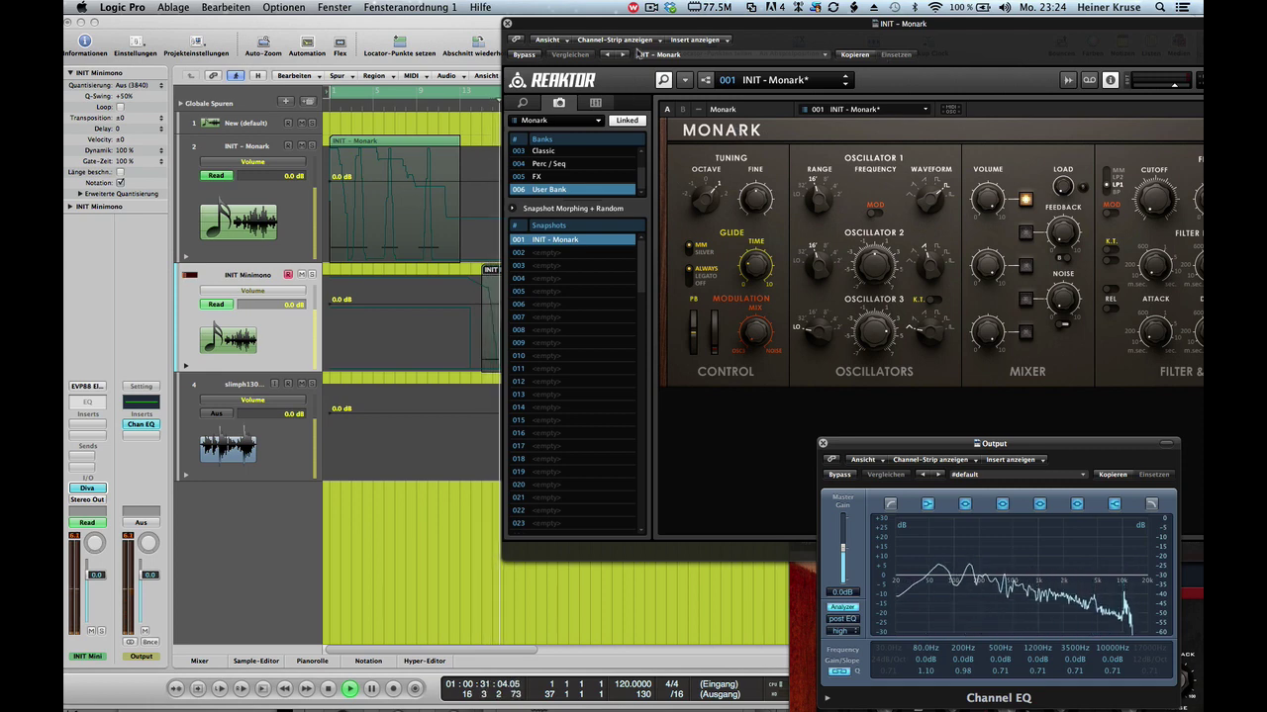
{"action": "left_click_drag", "start_coordinate": [638, 53], "coordinate": [926, 539]}
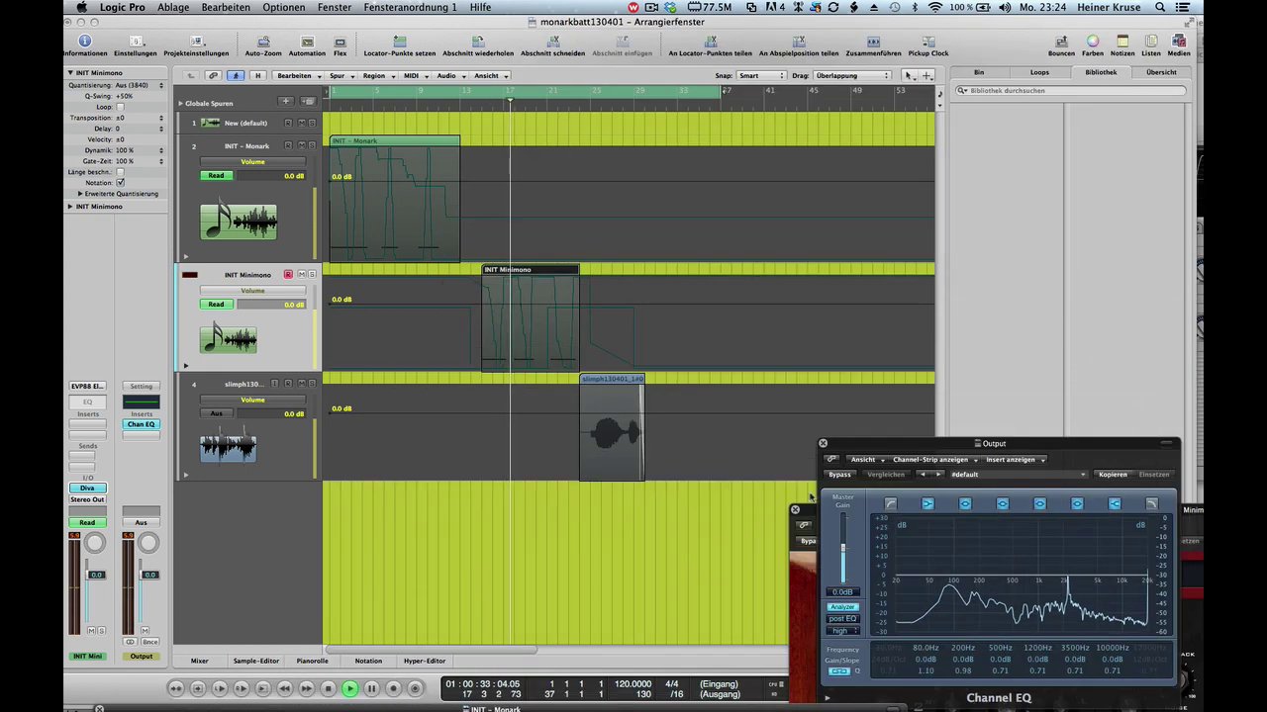
Raise the Diva window to watch its VCF1 sweep down to 34.00, then lower it.
{"action": "left_click_drag", "start_coordinate": [1189, 511], "coordinate": [444, 51]}
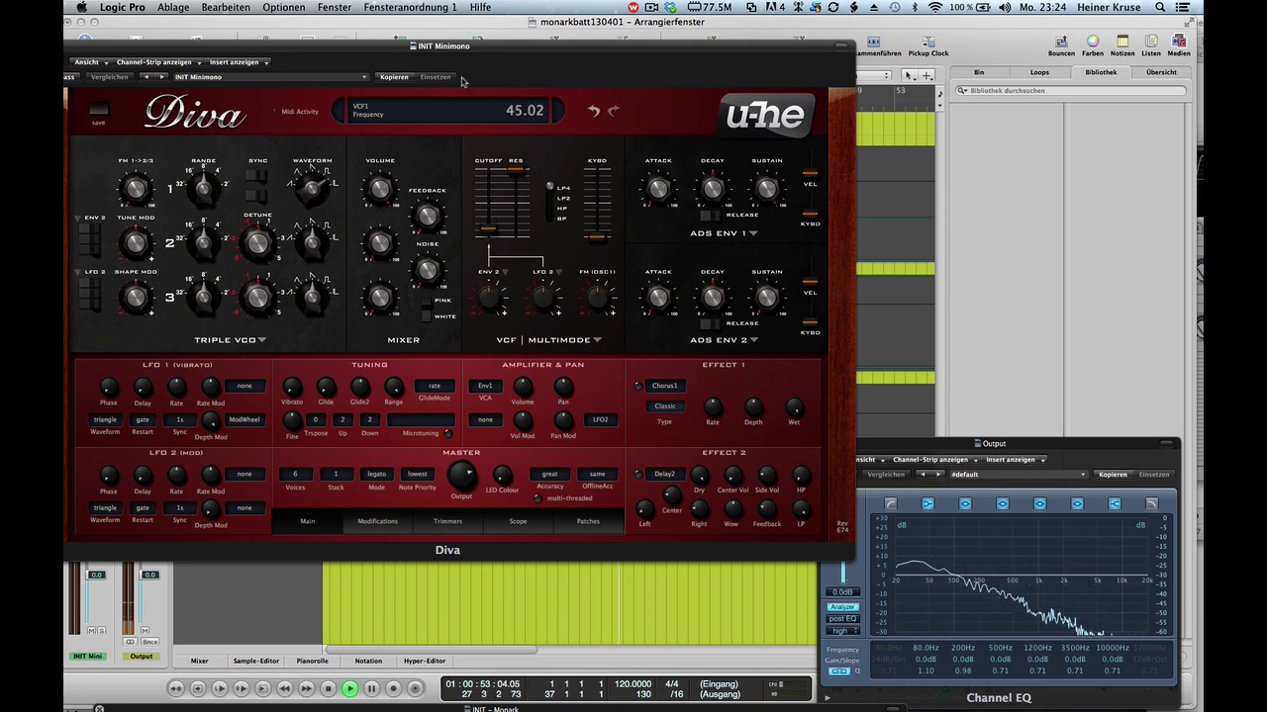
{"action": "left_click_drag", "start_coordinate": [450, 51], "coordinate": [1088, 467]}
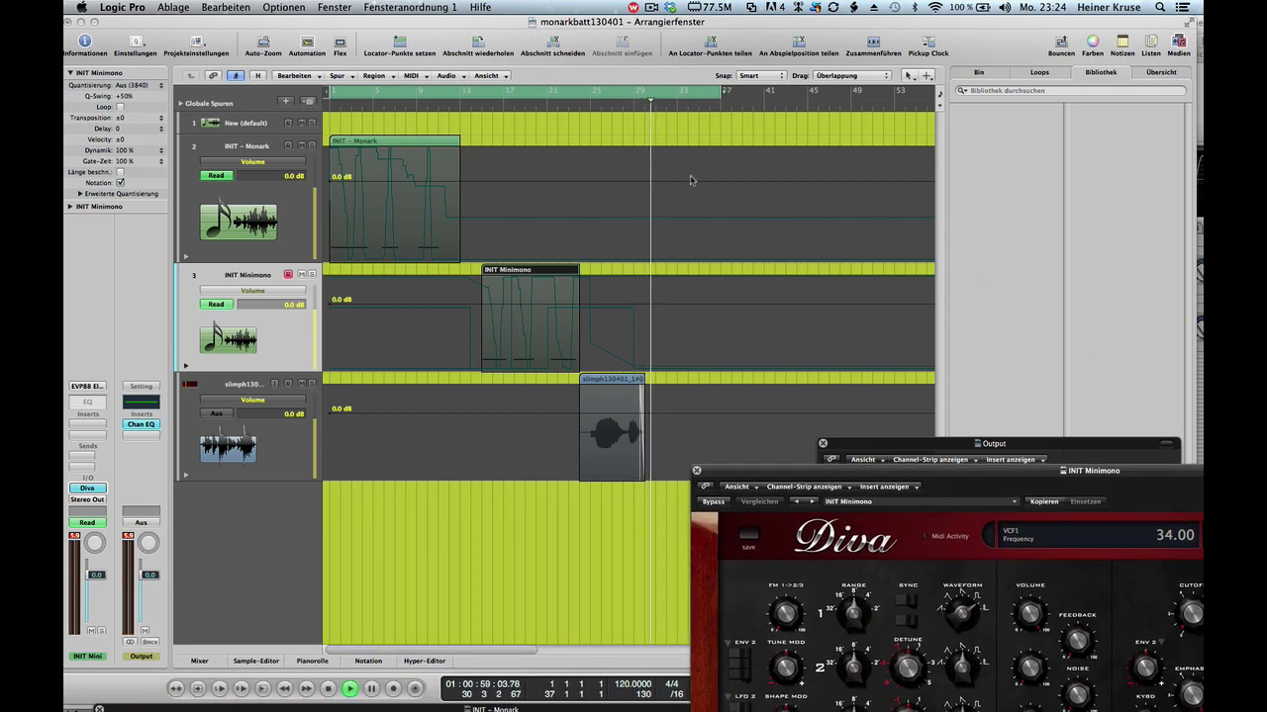
Tuck the Diva window into the bottom-right corner, exposing all three tracks and the Output Channel EQ.
{"action": "left_click", "coordinate": [607, 83]}
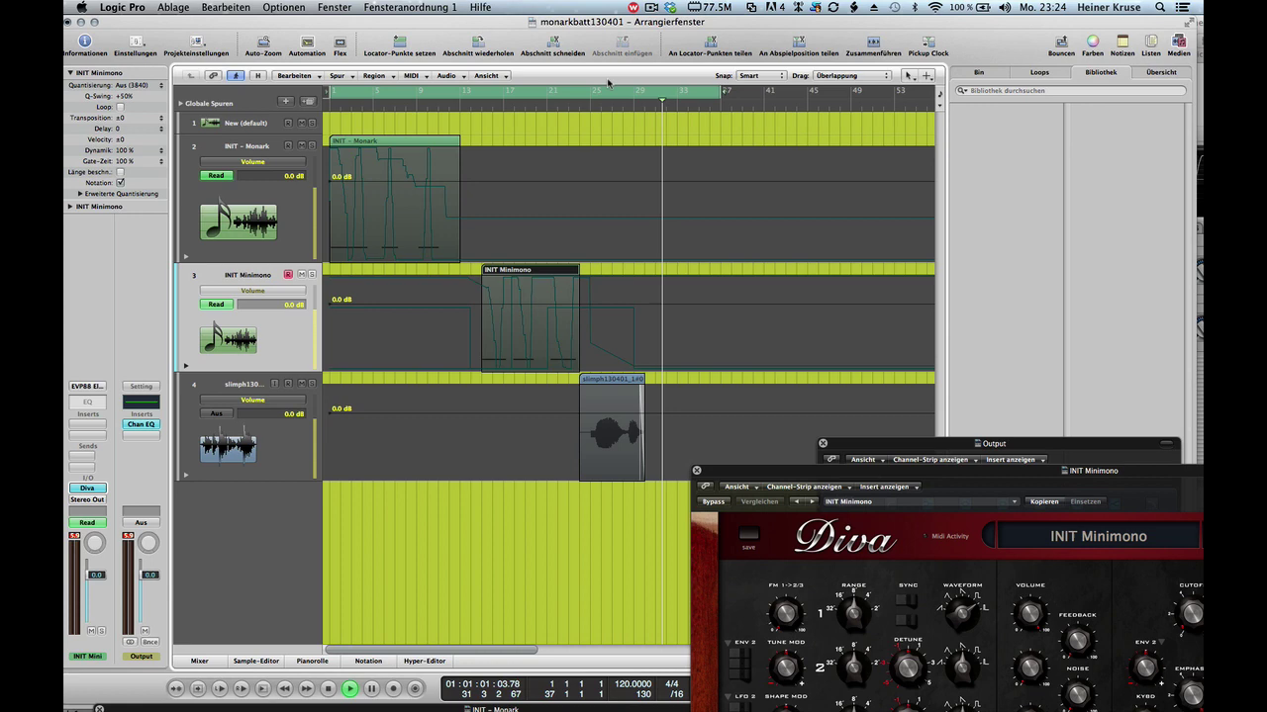
{"action": "left_click", "coordinate": [837, 480]}
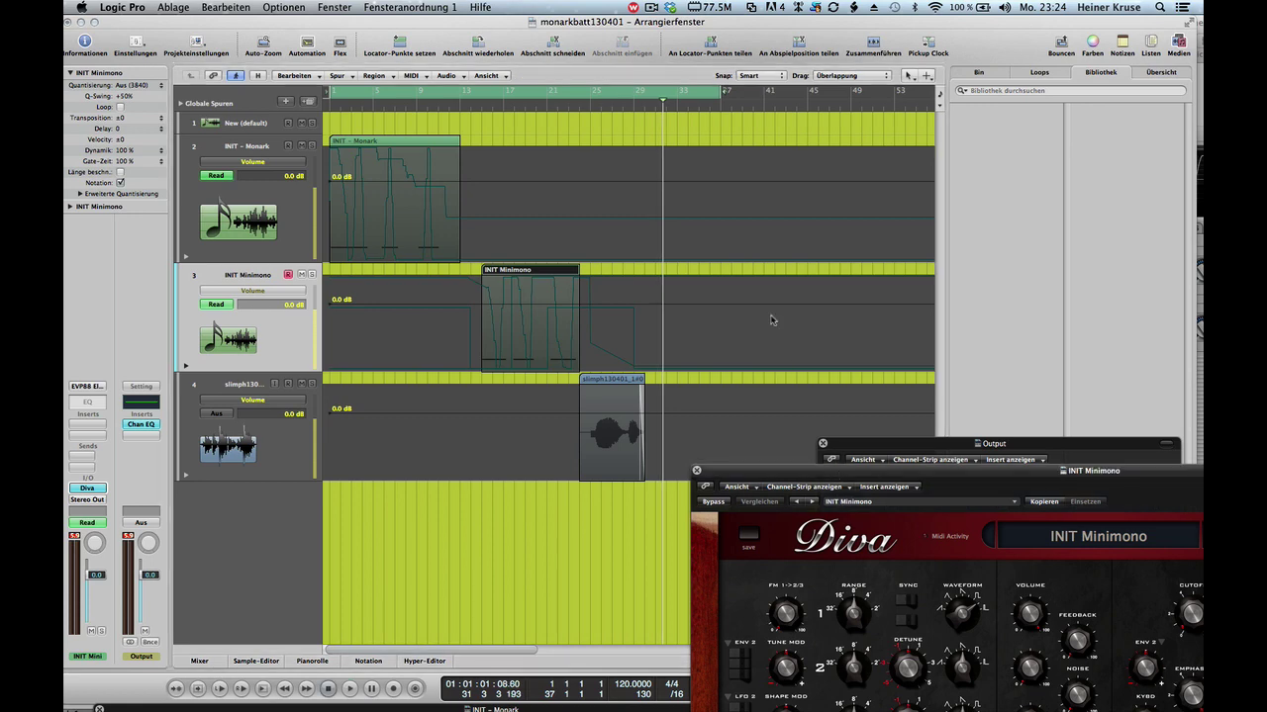
{"action": "left_click_drag", "start_coordinate": [789, 477], "coordinate": [240, 127]}
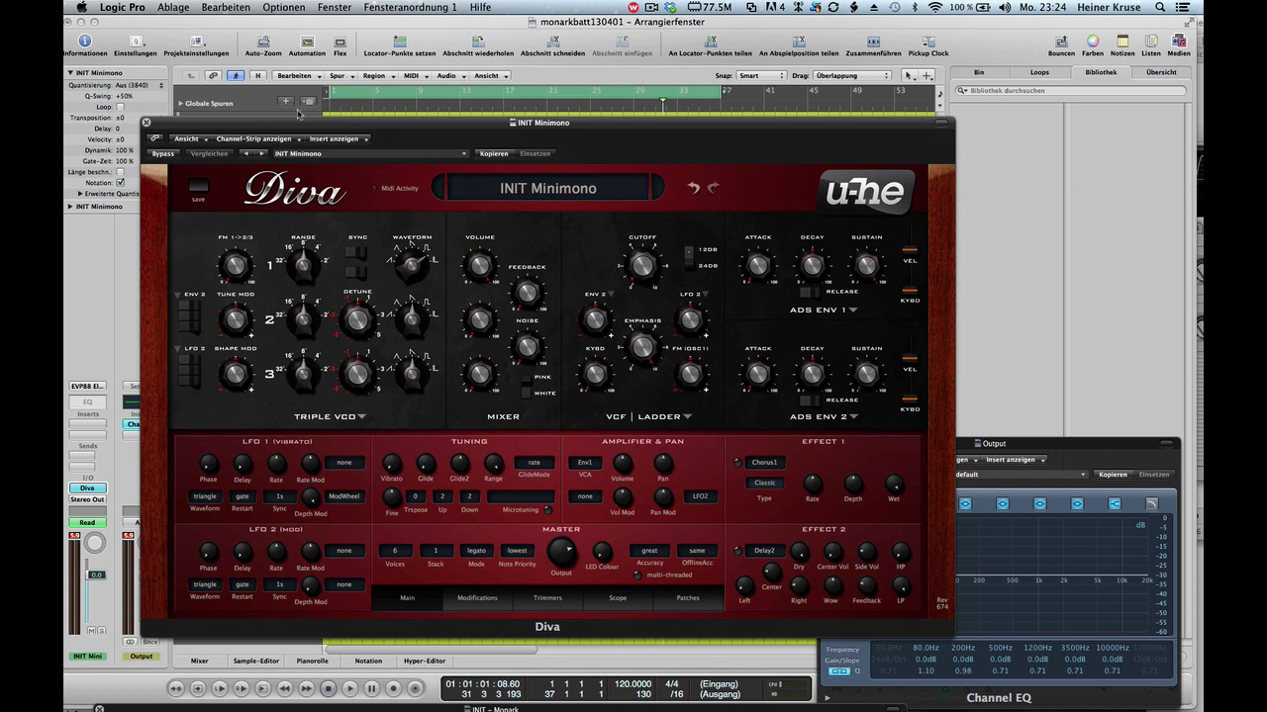
{"action": "left_click_drag", "start_coordinate": [297, 126], "coordinate": [608, 144]}
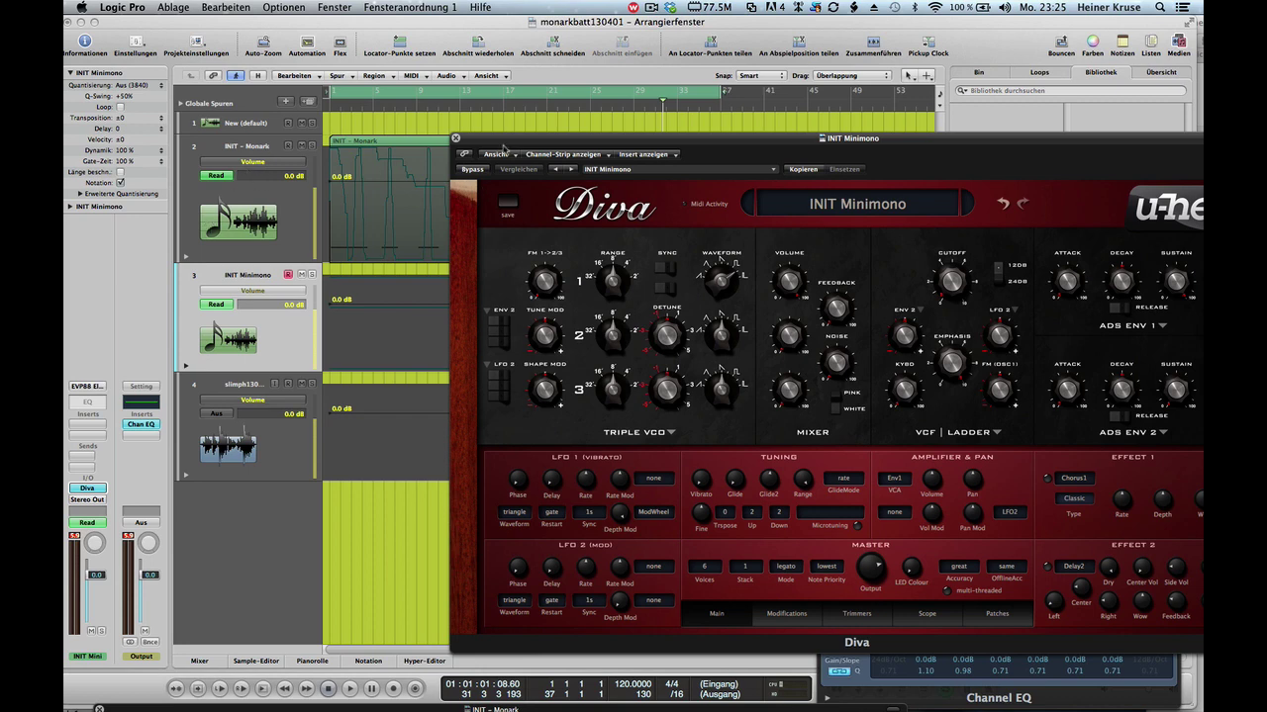
{"action": "left_click_drag", "start_coordinate": [505, 142], "coordinate": [1057, 545]}
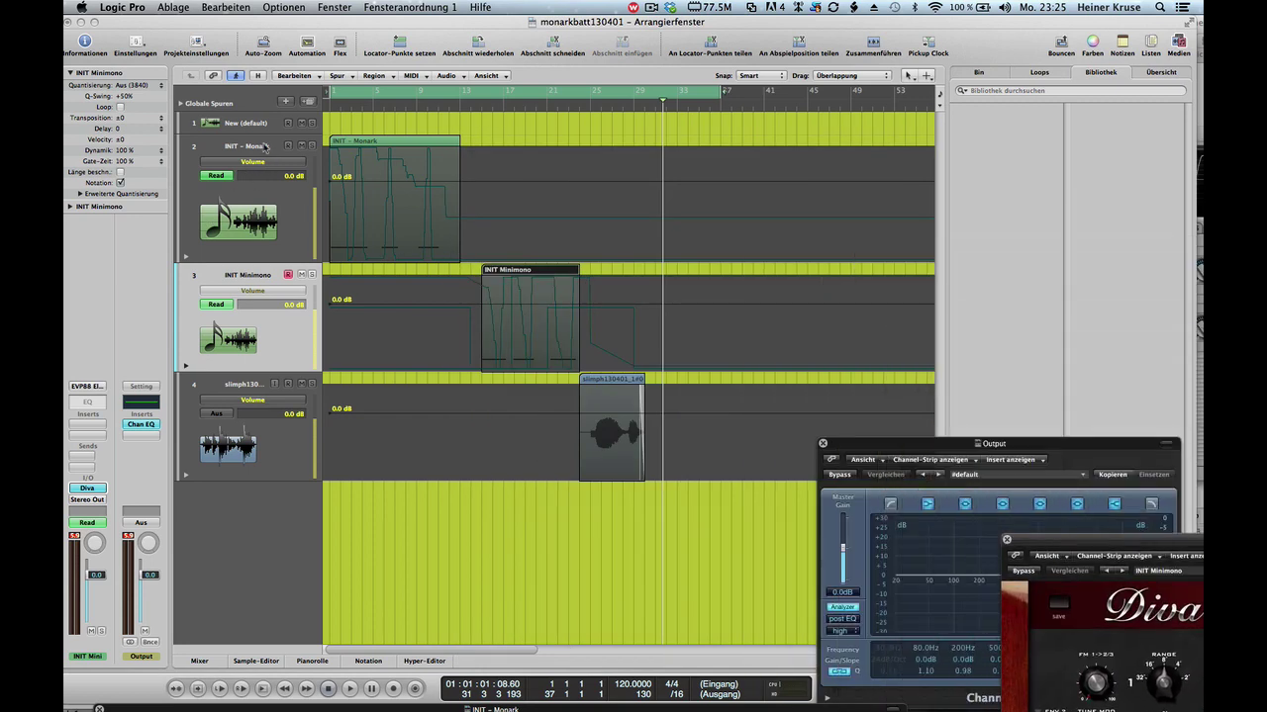
Select the INIT - Monark track and open its Reaktor Monark window beside the track list.
{"action": "left_click", "coordinate": [262, 146]}
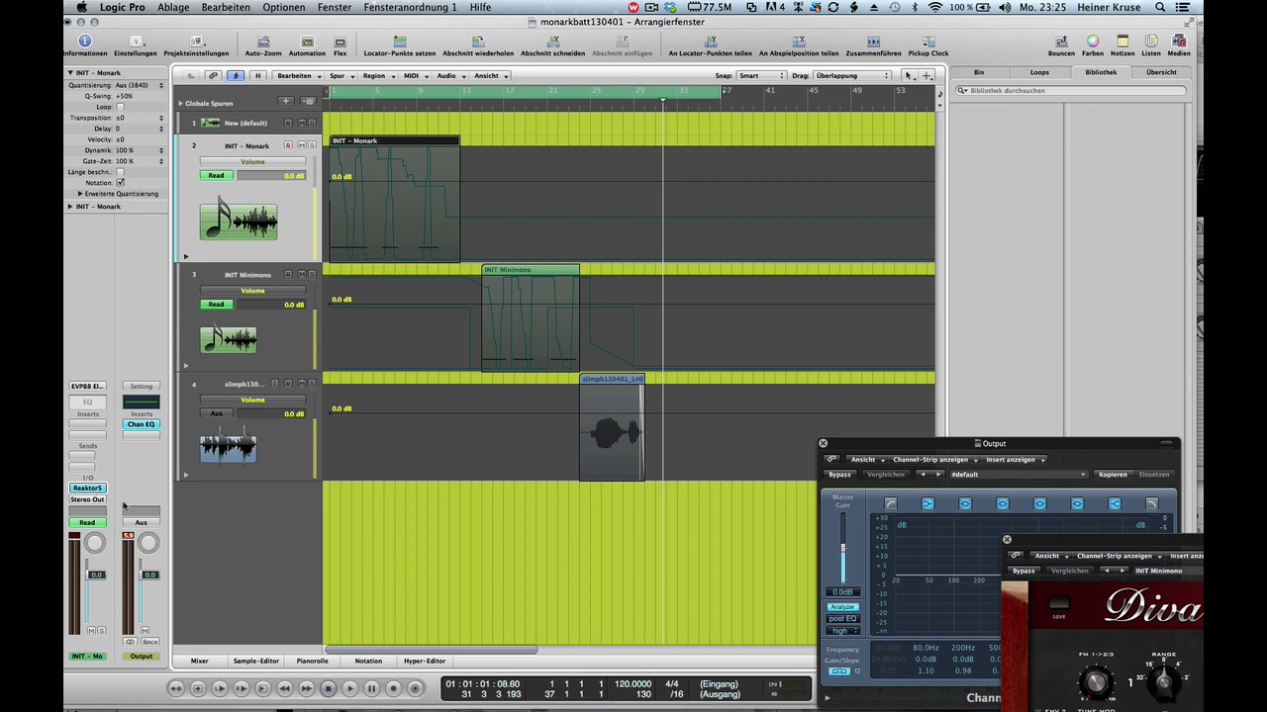
{"action": "left_click", "coordinate": [87, 489]}
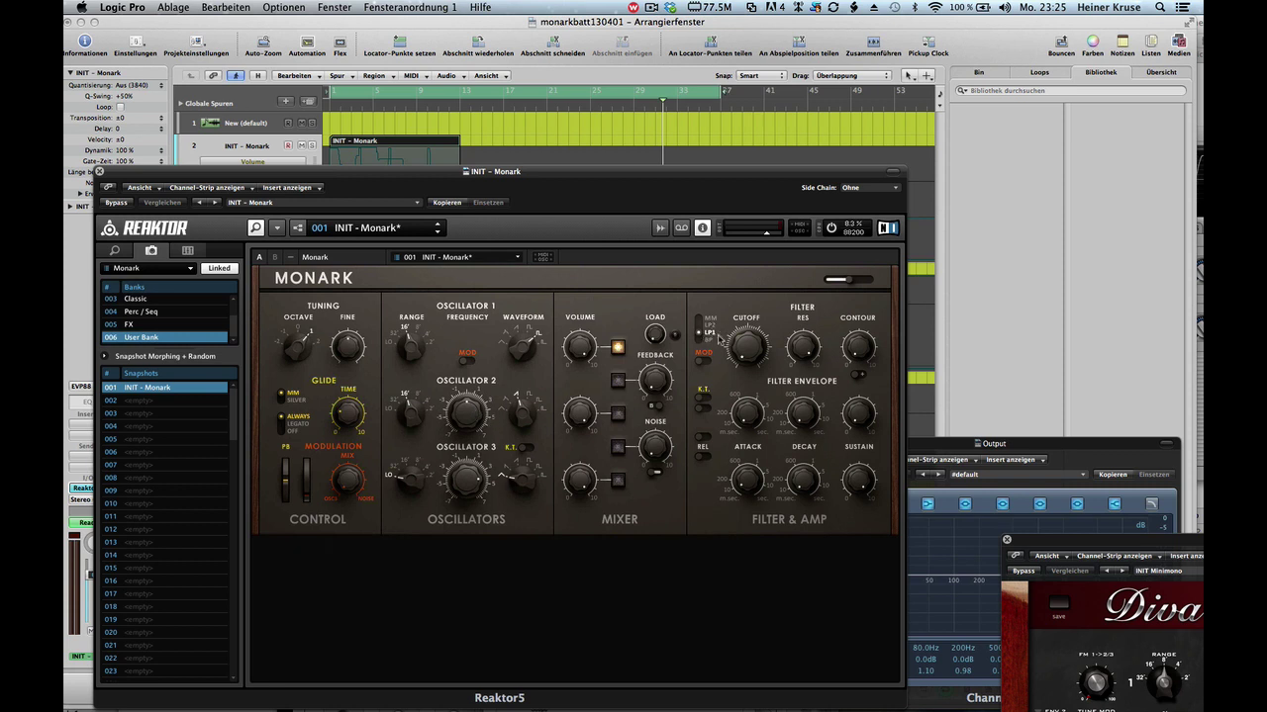
{"action": "left_click_drag", "start_coordinate": [637, 167], "coordinate": [887, 208]}
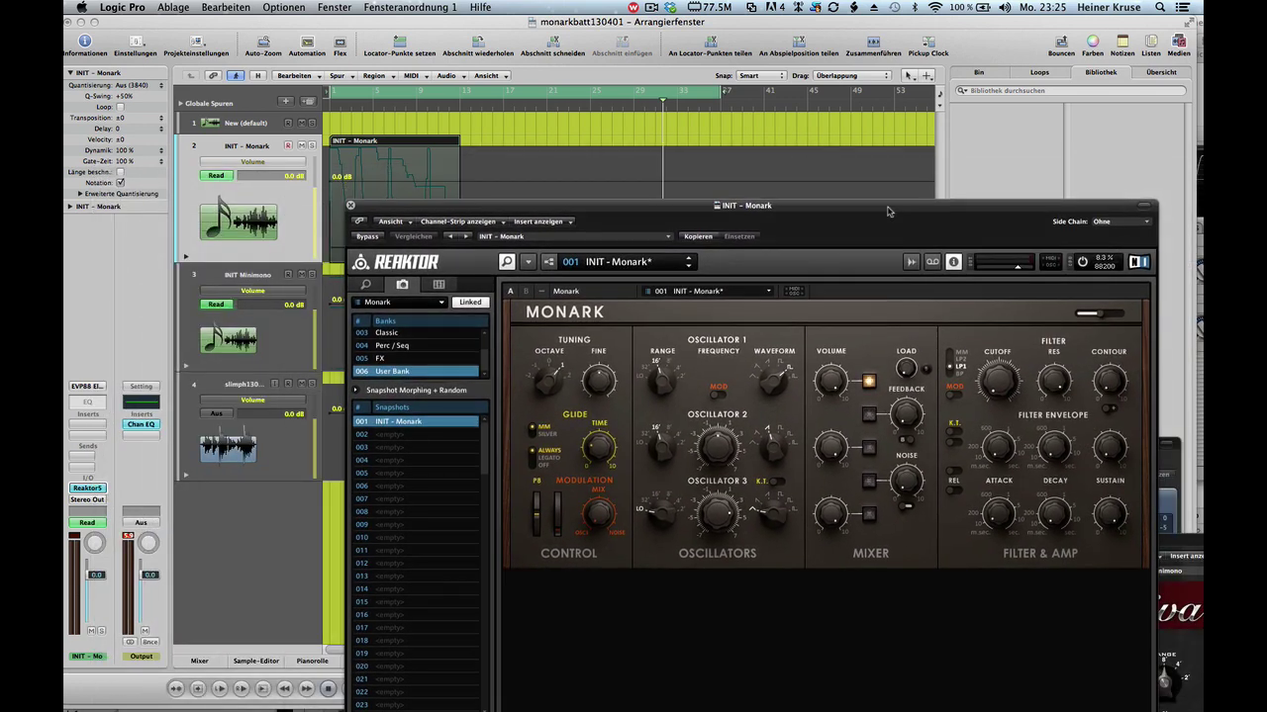
Restart playback from the song start, lower the Reaktor window, and bring up the Output Channel EQ.
{"action": "left_click", "coordinate": [330, 111]}
{"action": "key", "text": "space"}
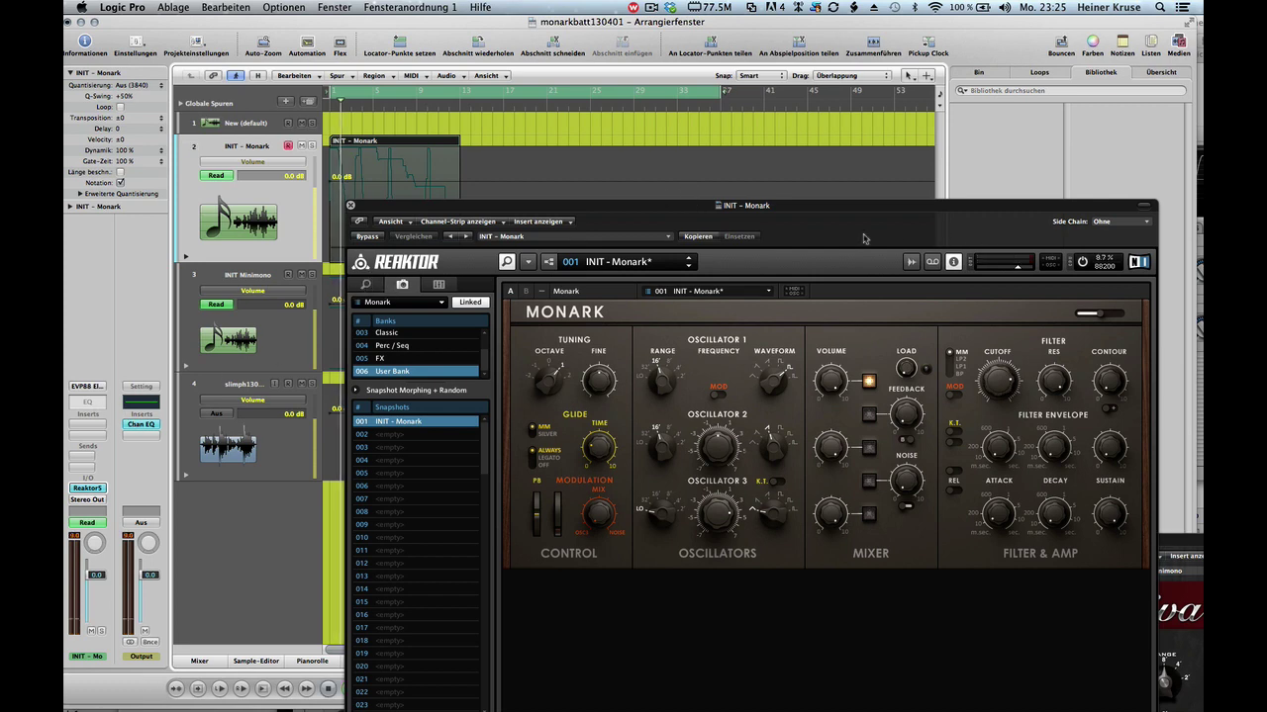
{"action": "left_click_drag", "start_coordinate": [834, 211], "coordinate": [851, 545]}
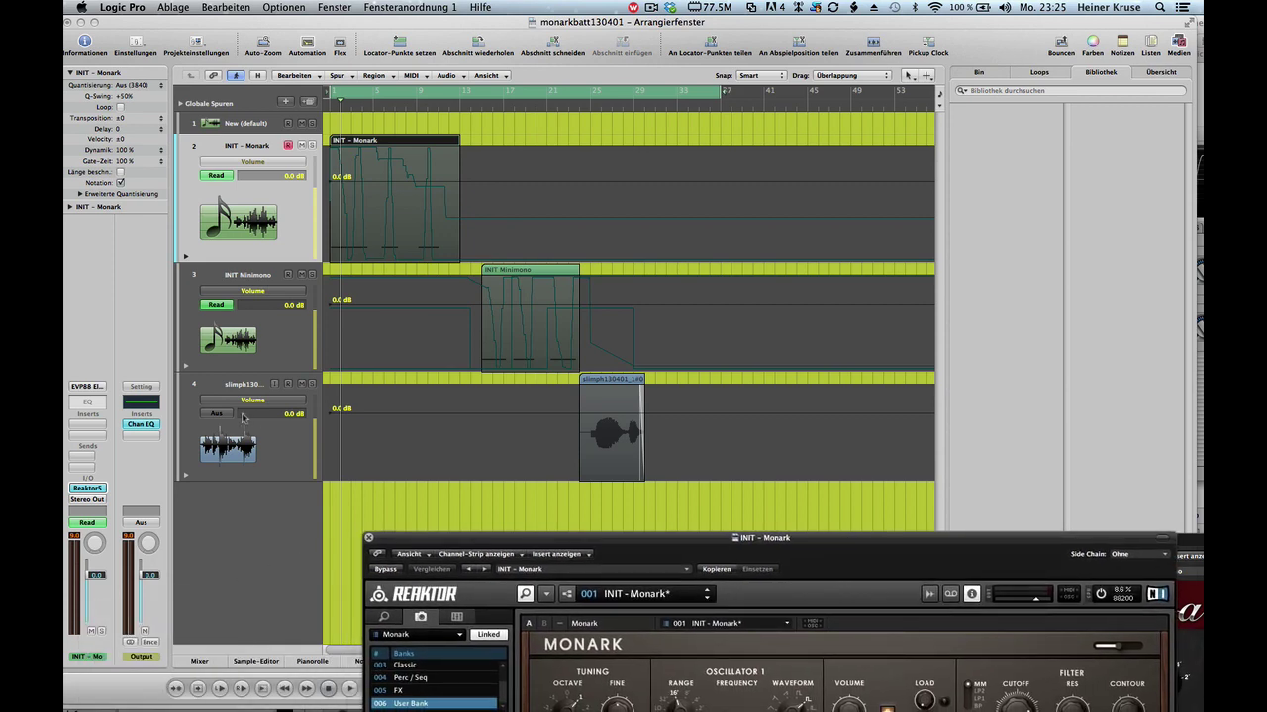
{"action": "left_click", "coordinate": [139, 424]}
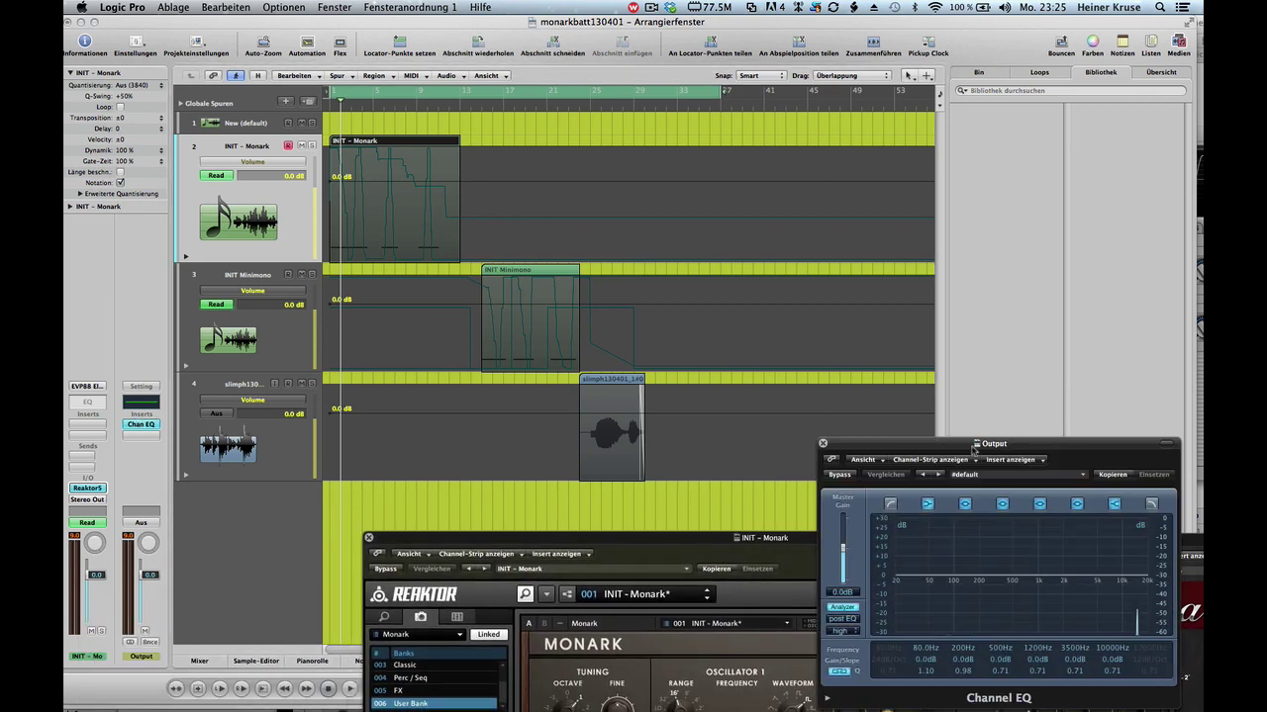
Place the Channel EQ top right above the Monark window and switch Monark's filter from LP2 to LP1.
{"action": "left_click_drag", "start_coordinate": [963, 451], "coordinate": [978, 90]}
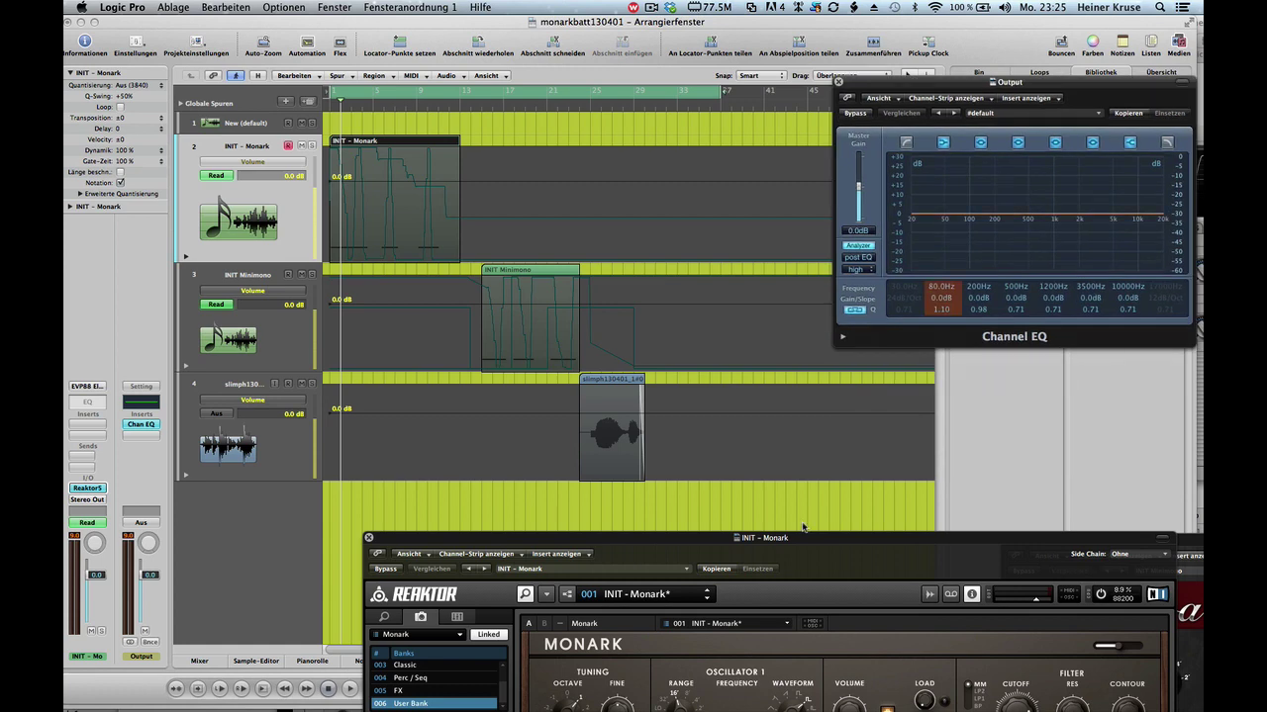
{"action": "left_click_drag", "start_coordinate": [776, 548], "coordinate": [674, 392]}
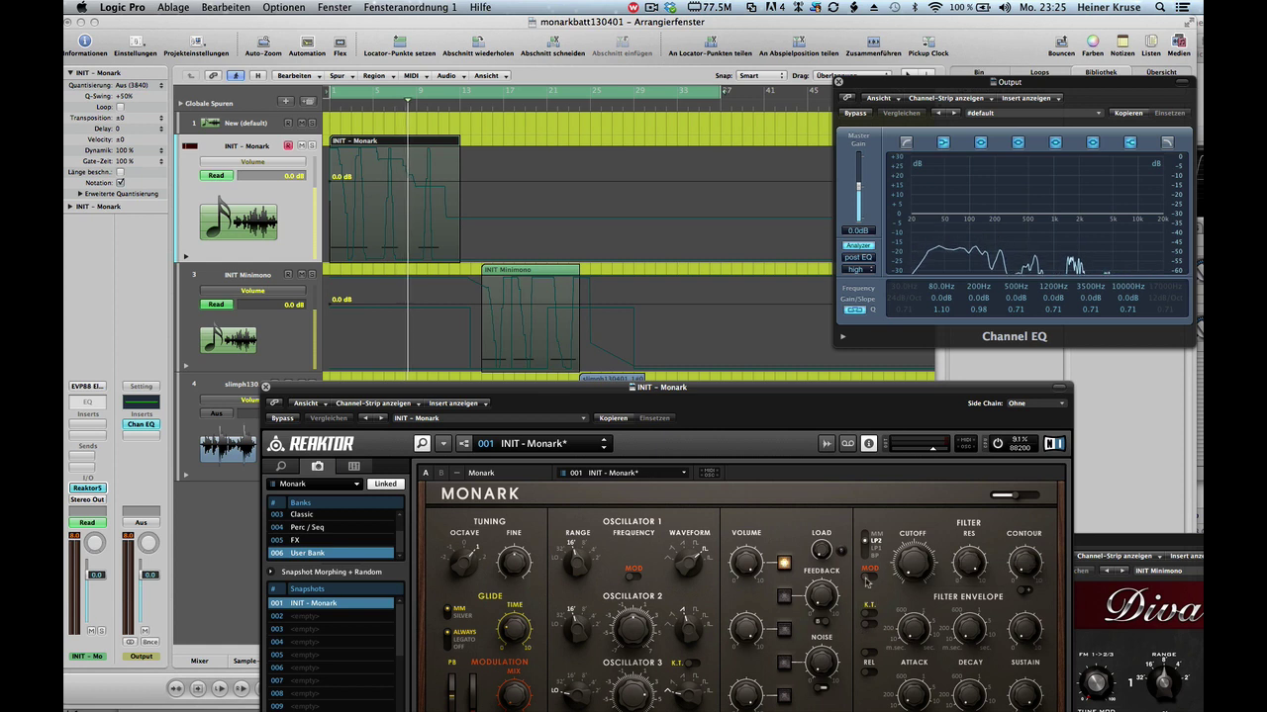
{"action": "left_click", "coordinate": [871, 550]}
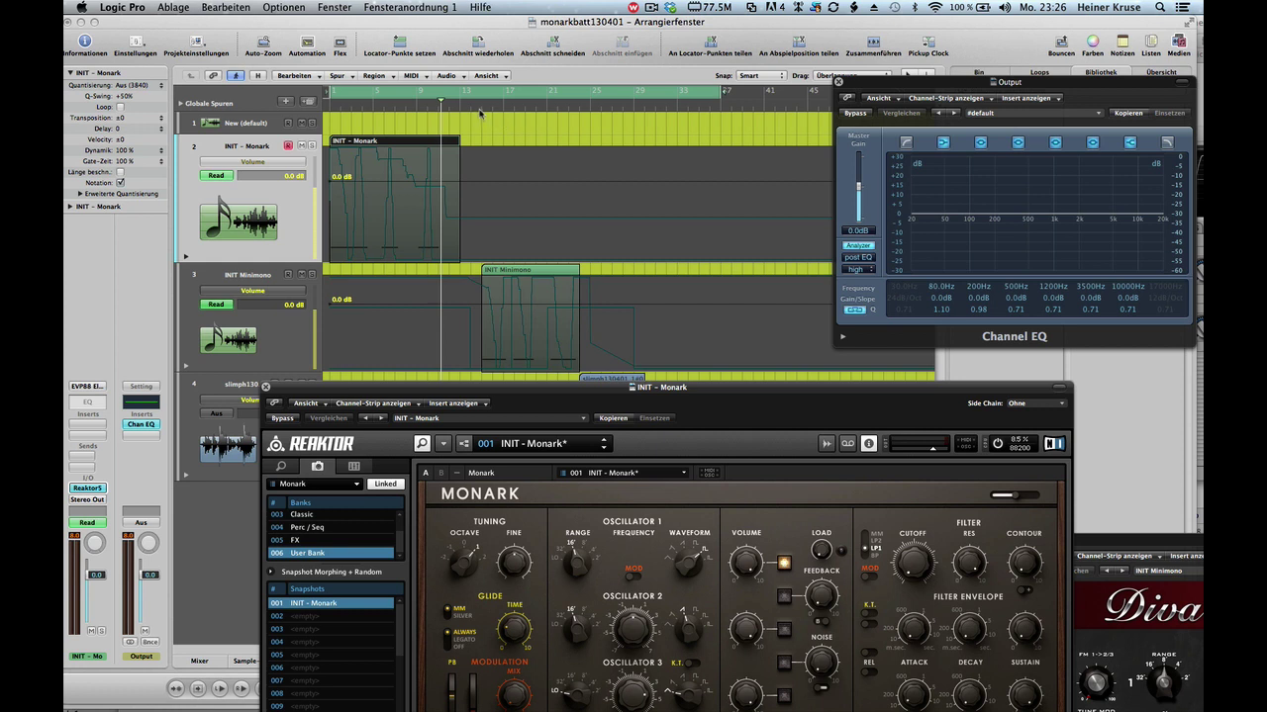
Select the INIT Minimono track and reopen its Diva window, shifted to the right.
{"action": "left_click", "coordinate": [264, 274]}
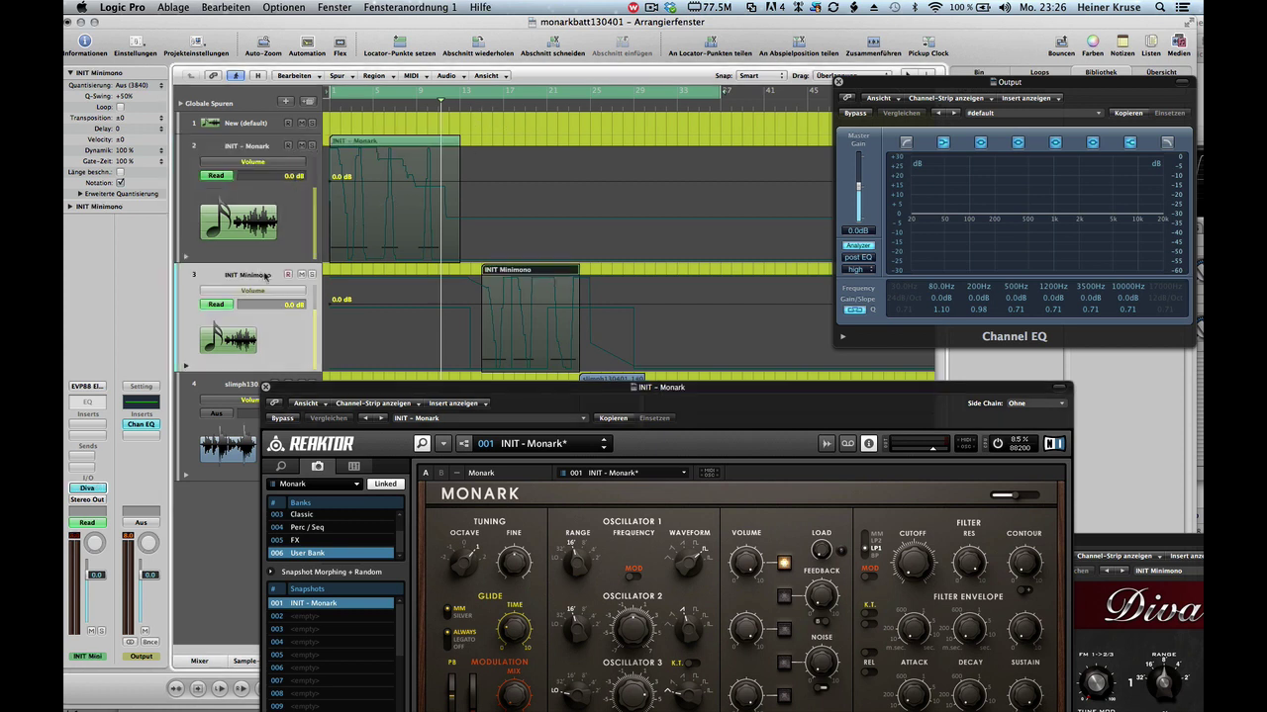
{"action": "left_click", "coordinate": [99, 488]}
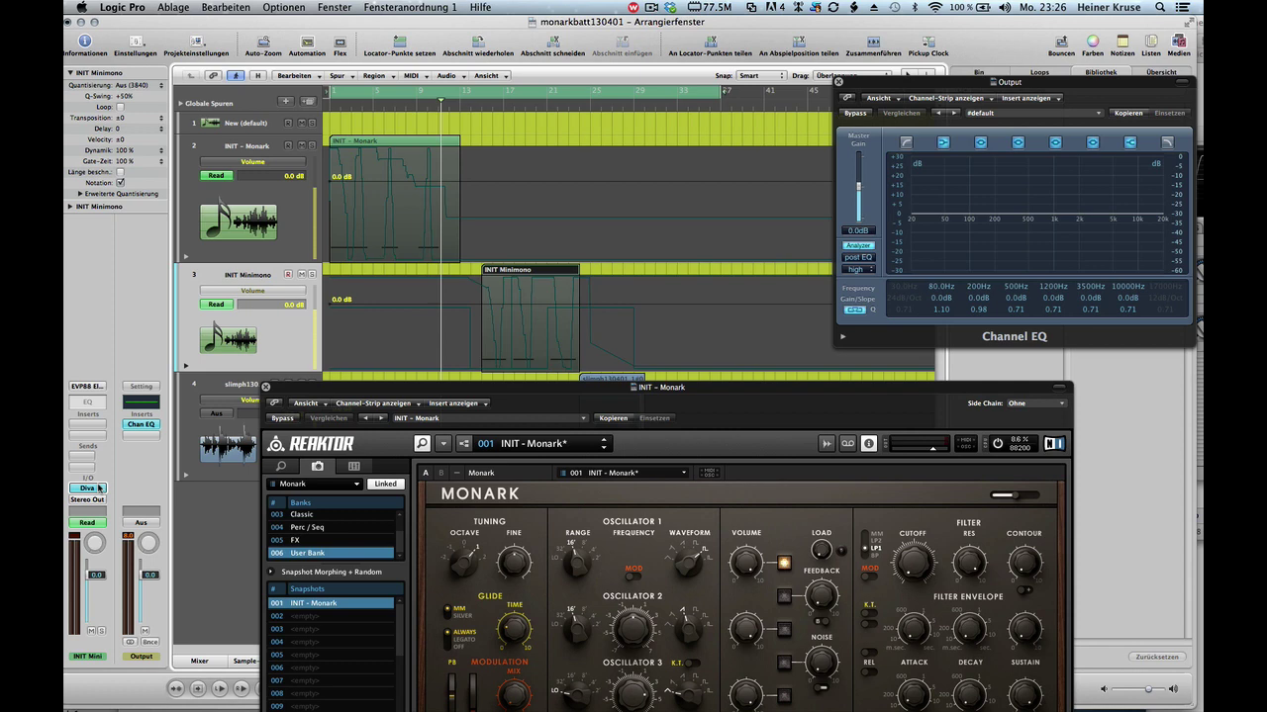
{"action": "left_click", "coordinate": [99, 488]}
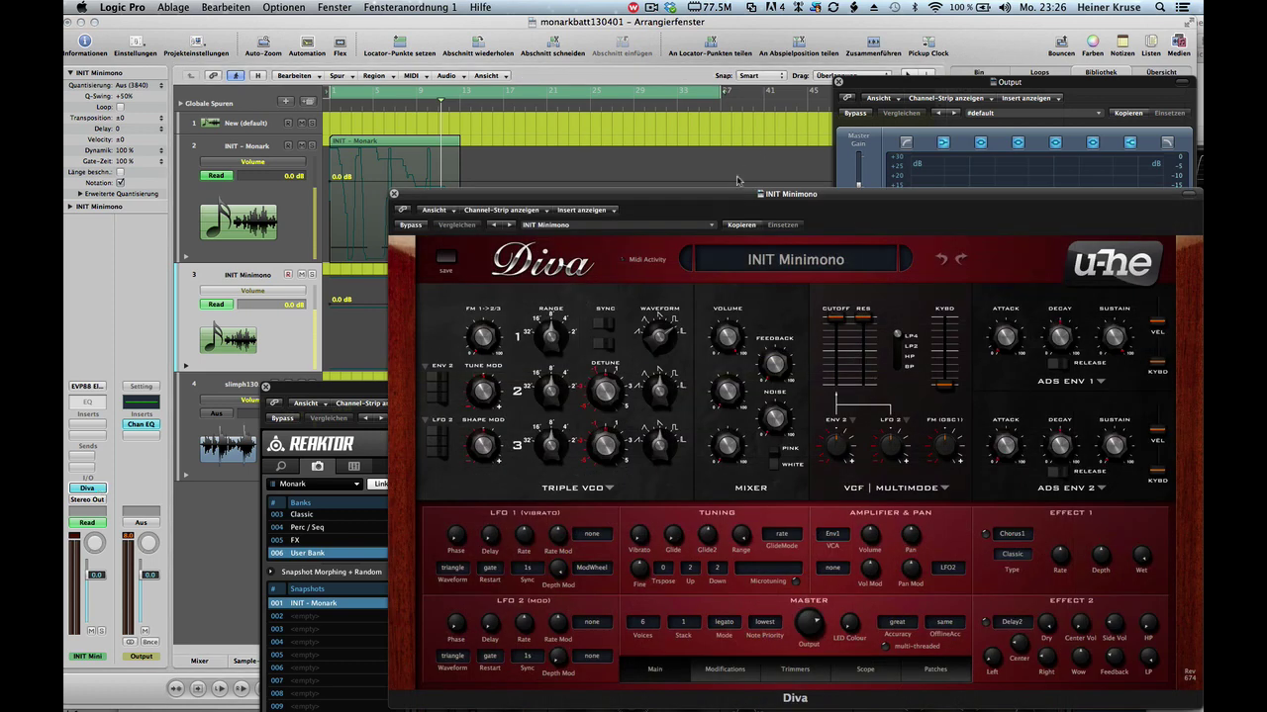
{"action": "left_click_drag", "start_coordinate": [730, 198], "coordinate": [941, 192]}
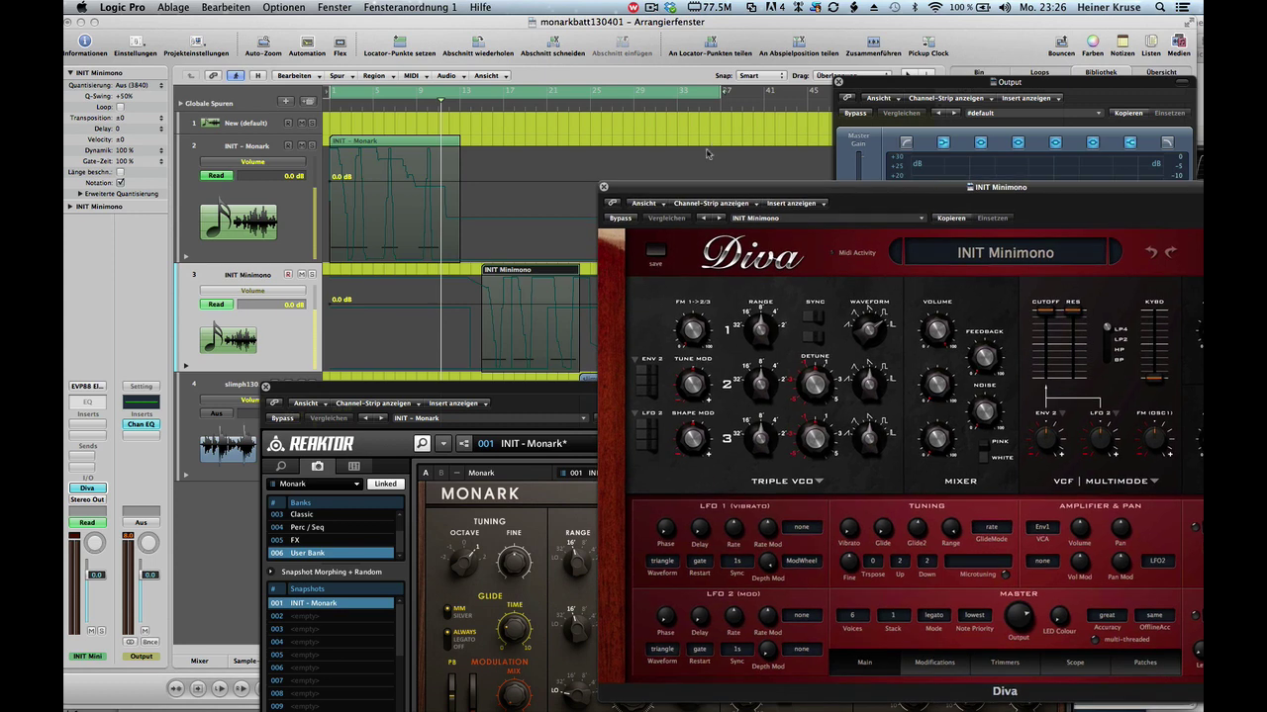
Play the Diva filter sweep from just before the Minimono region, then stop and restart from bar 1.
{"action": "left_click", "coordinate": [469, 112]}
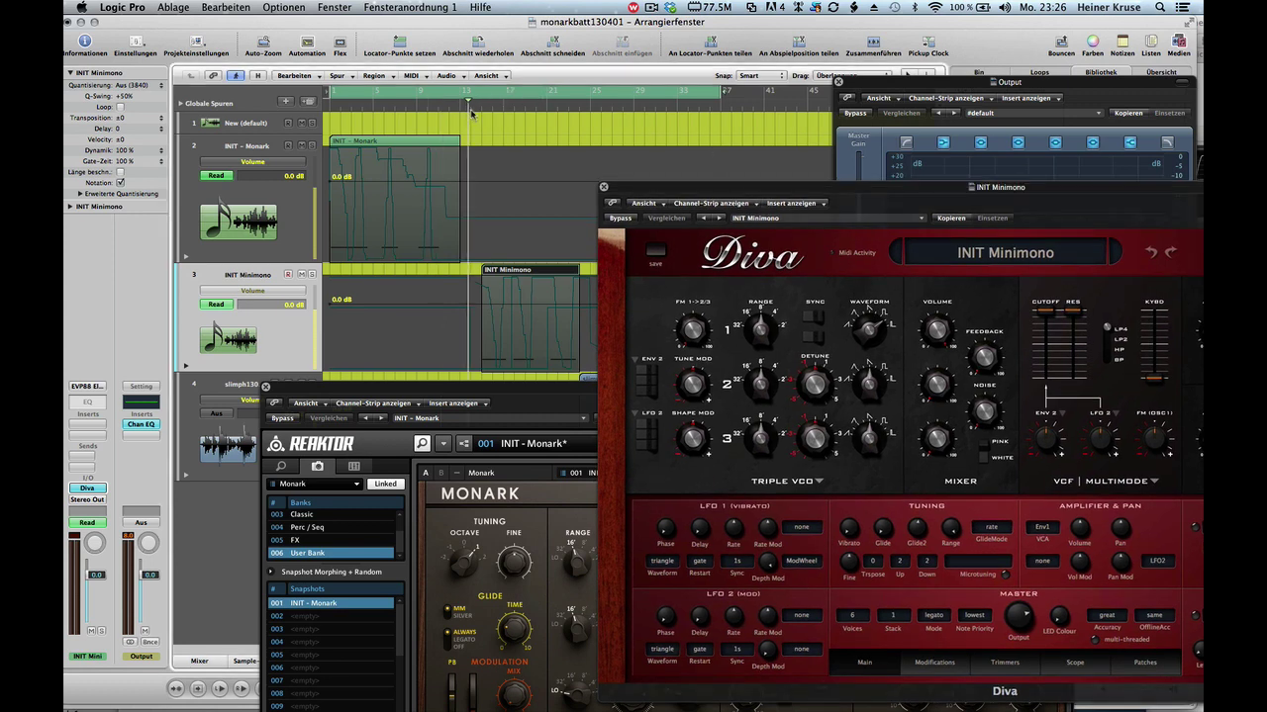
{"action": "key", "text": "space"}
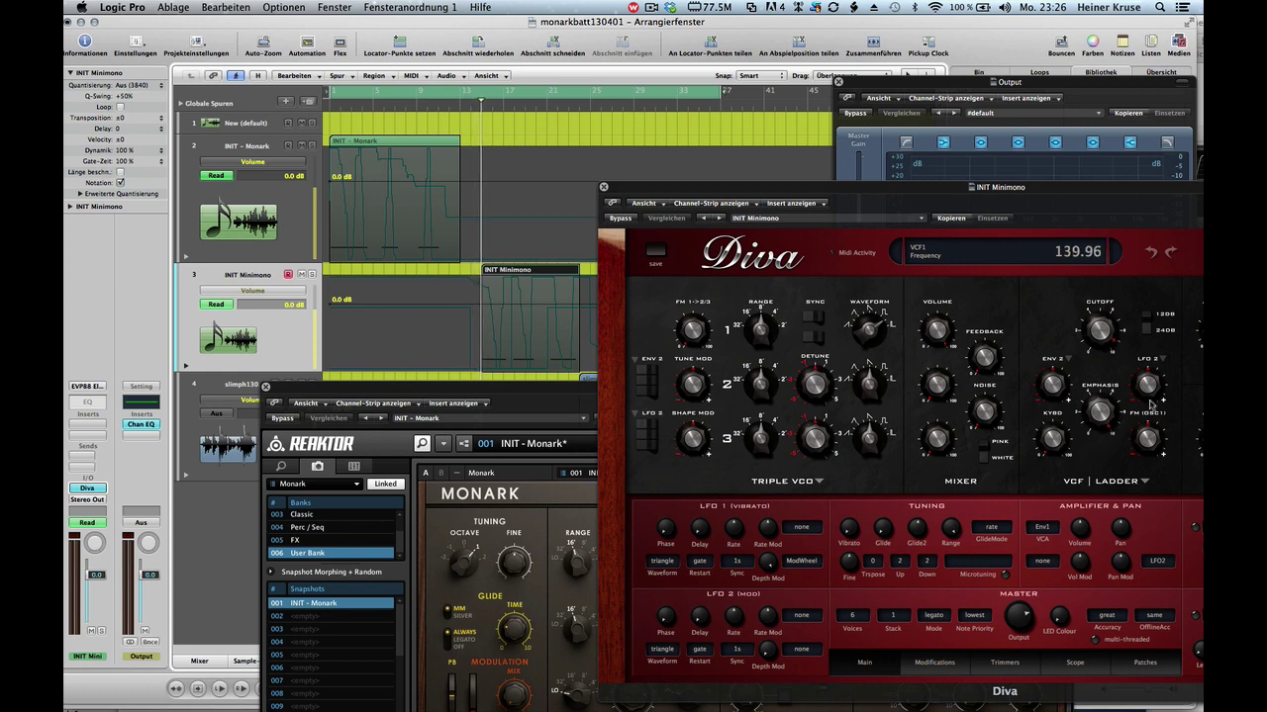
{"action": "left_click_drag", "start_coordinate": [1028, 193], "coordinate": [1028, 426]}
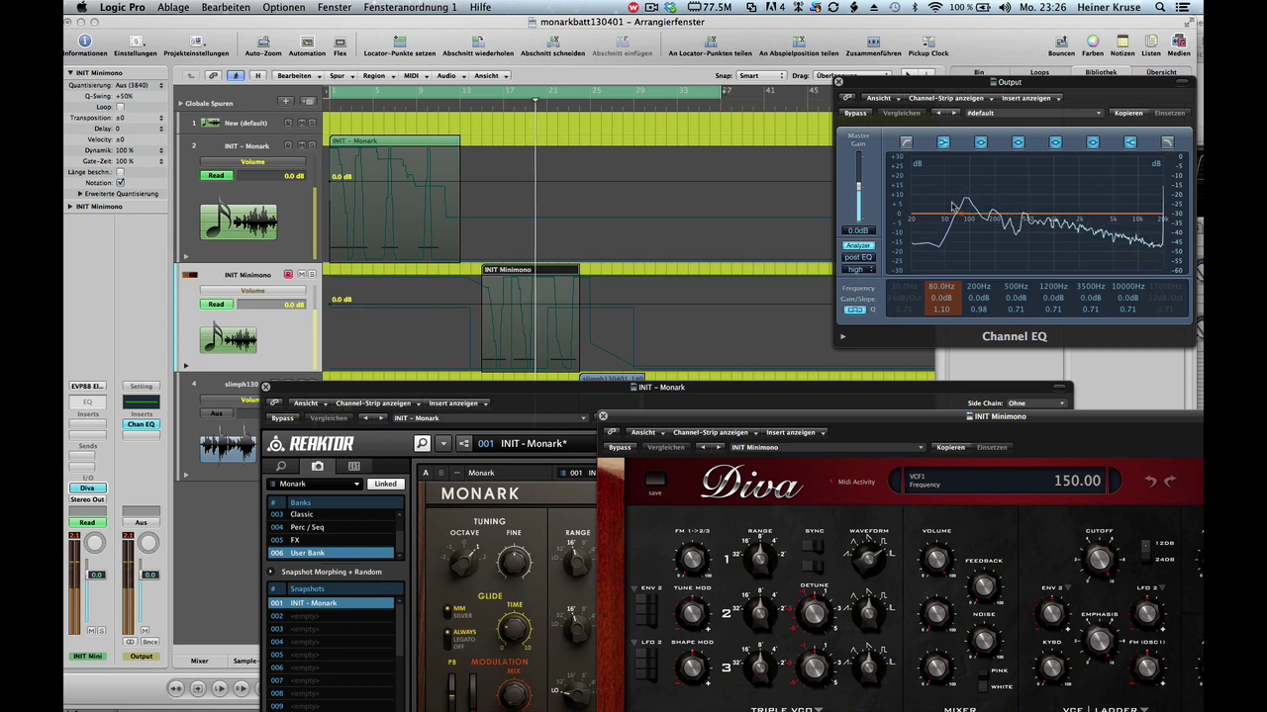
{"action": "key", "text": "space"}
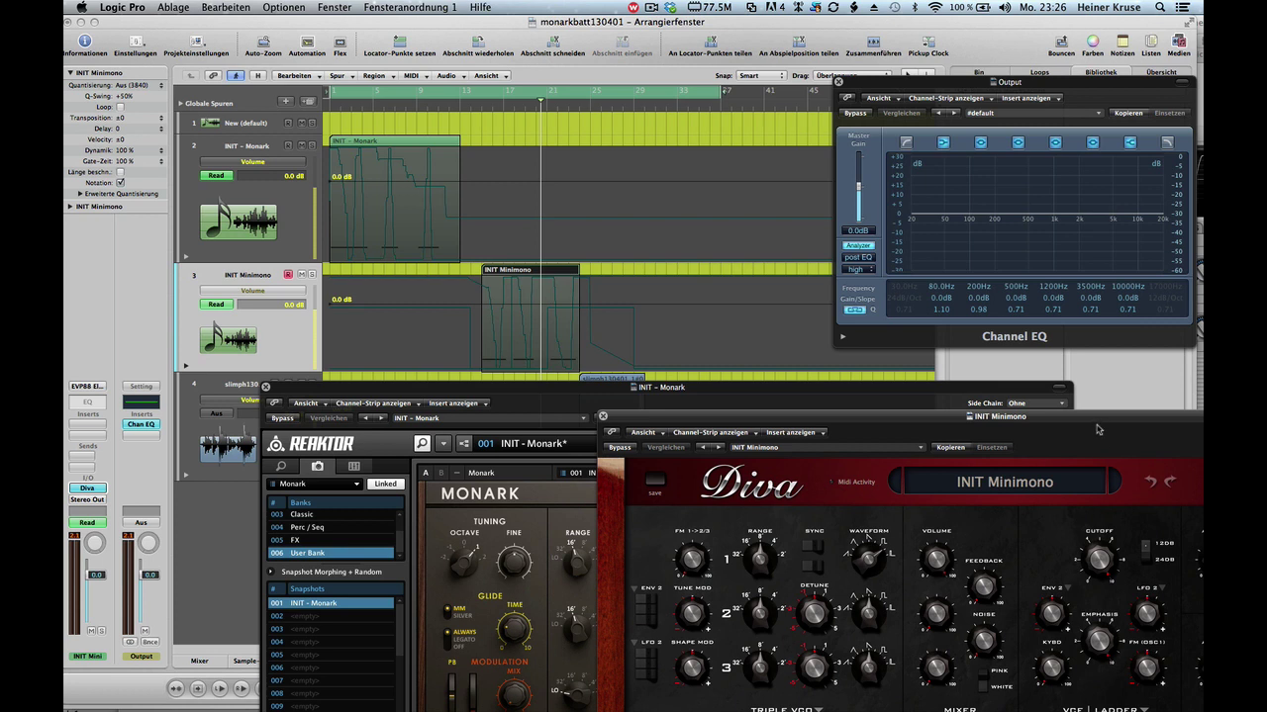
{"action": "key", "text": "Return"}
{"action": "key", "text": "space"}
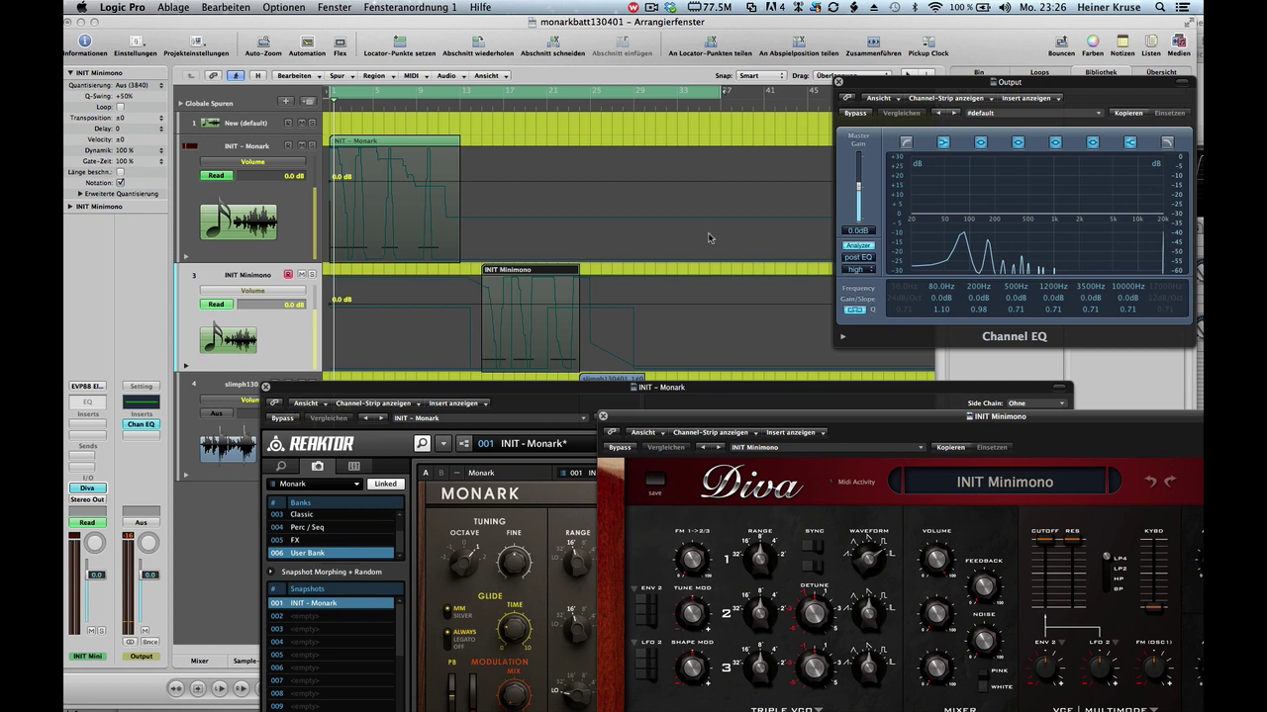
{"action": "left_click", "coordinate": [530, 107]}
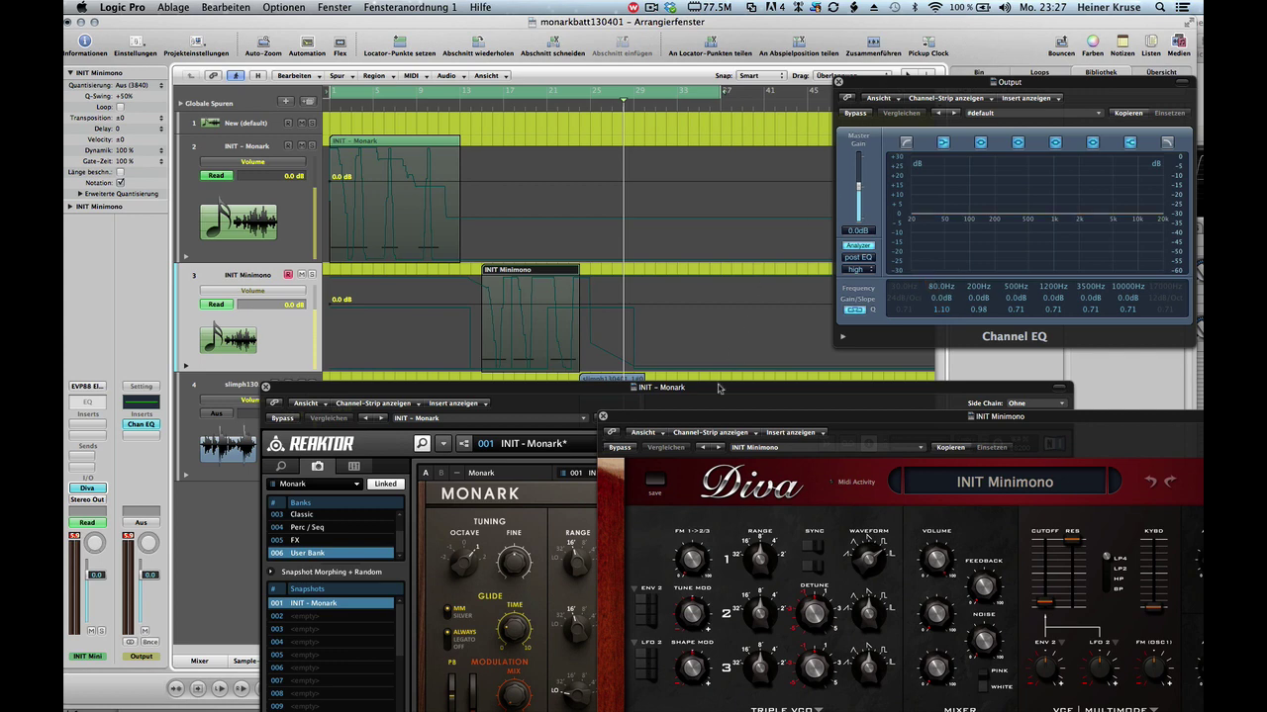
Move Diva up to show its Trimmers page, then place the Monark window in front at the top.
{"action": "left_click", "coordinate": [704, 417]}
{"action": "left_click_drag", "start_coordinate": [704, 417], "coordinate": [608, 113]}
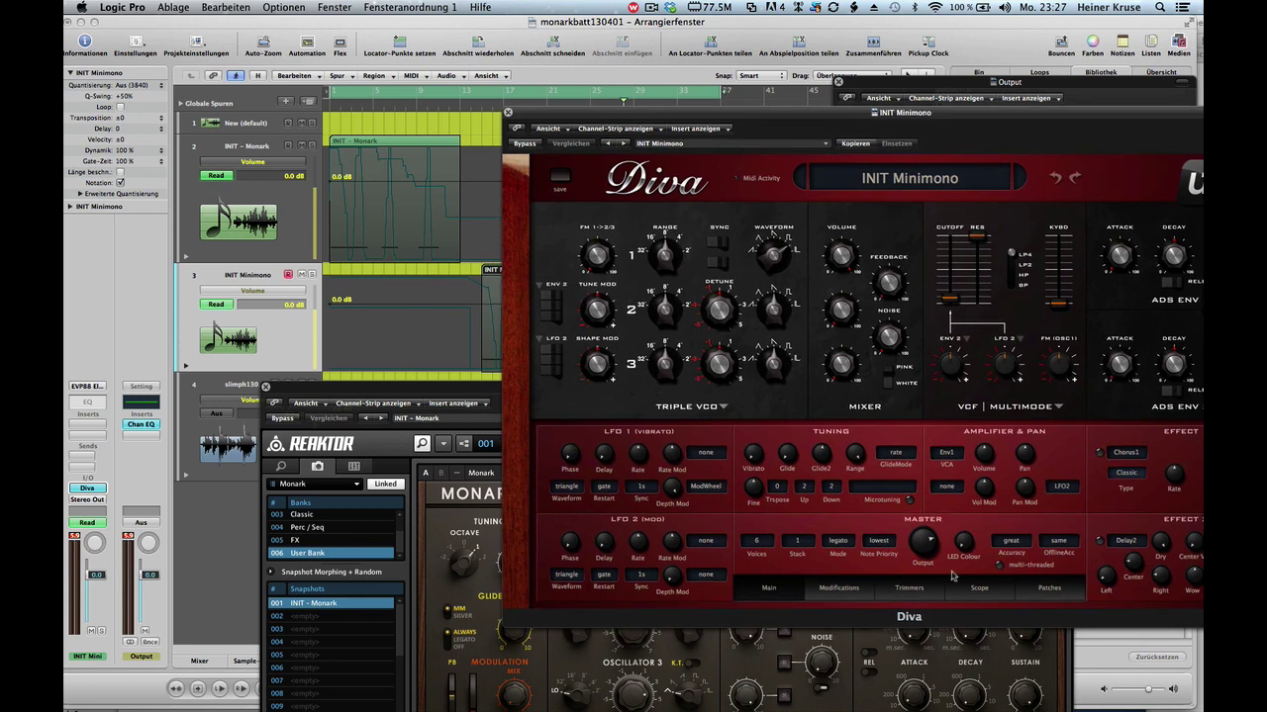
{"action": "left_click", "coordinate": [861, 594]}
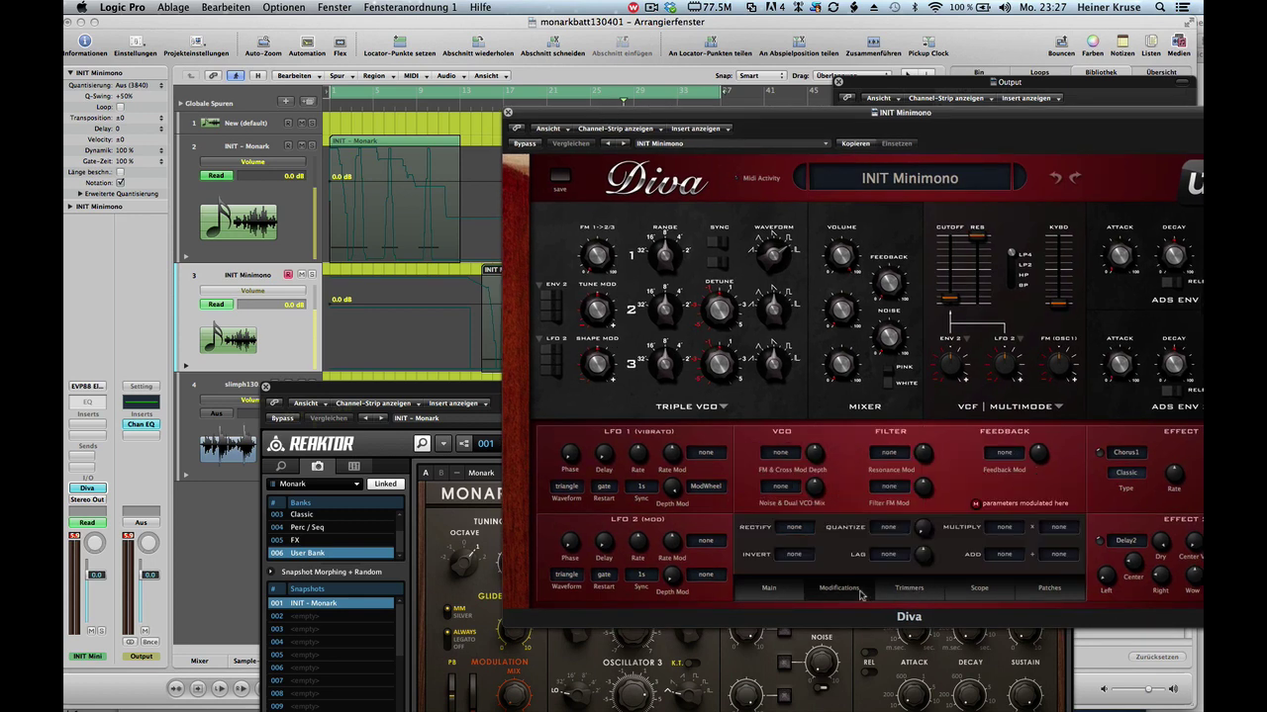
{"action": "left_click", "coordinate": [905, 594]}
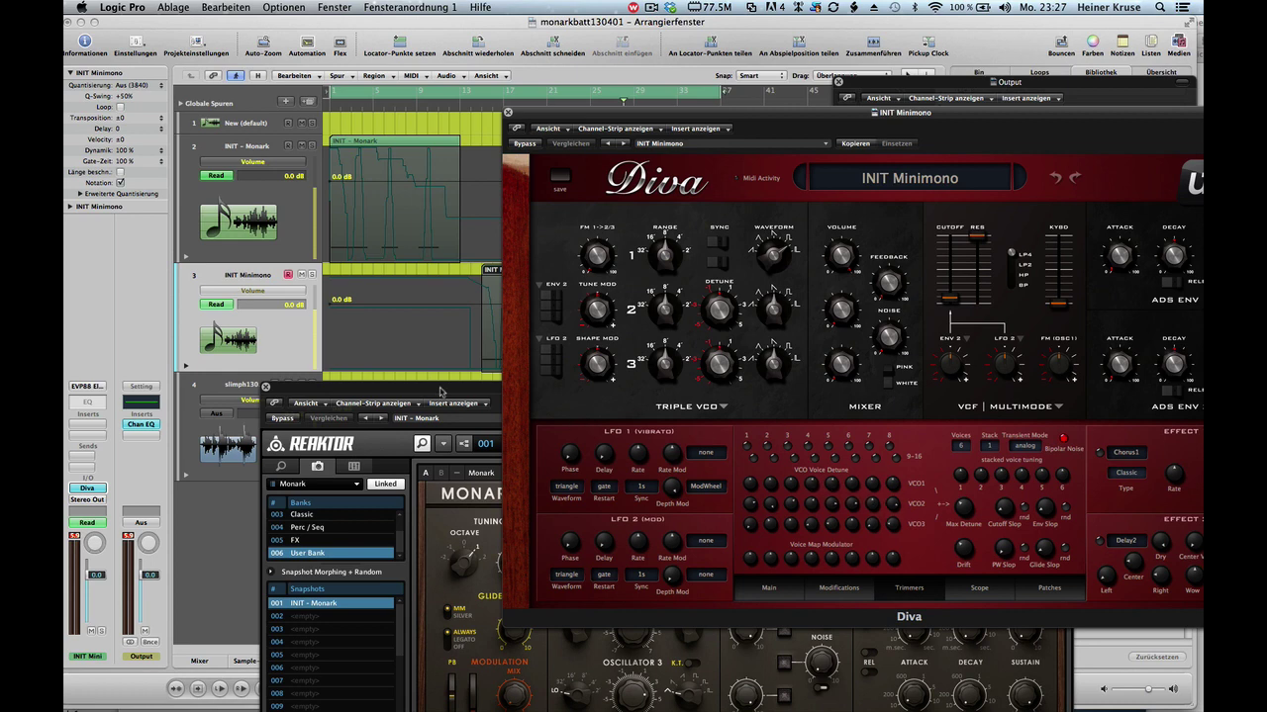
{"action": "left_click_drag", "start_coordinate": [435, 389], "coordinate": [368, 131]}
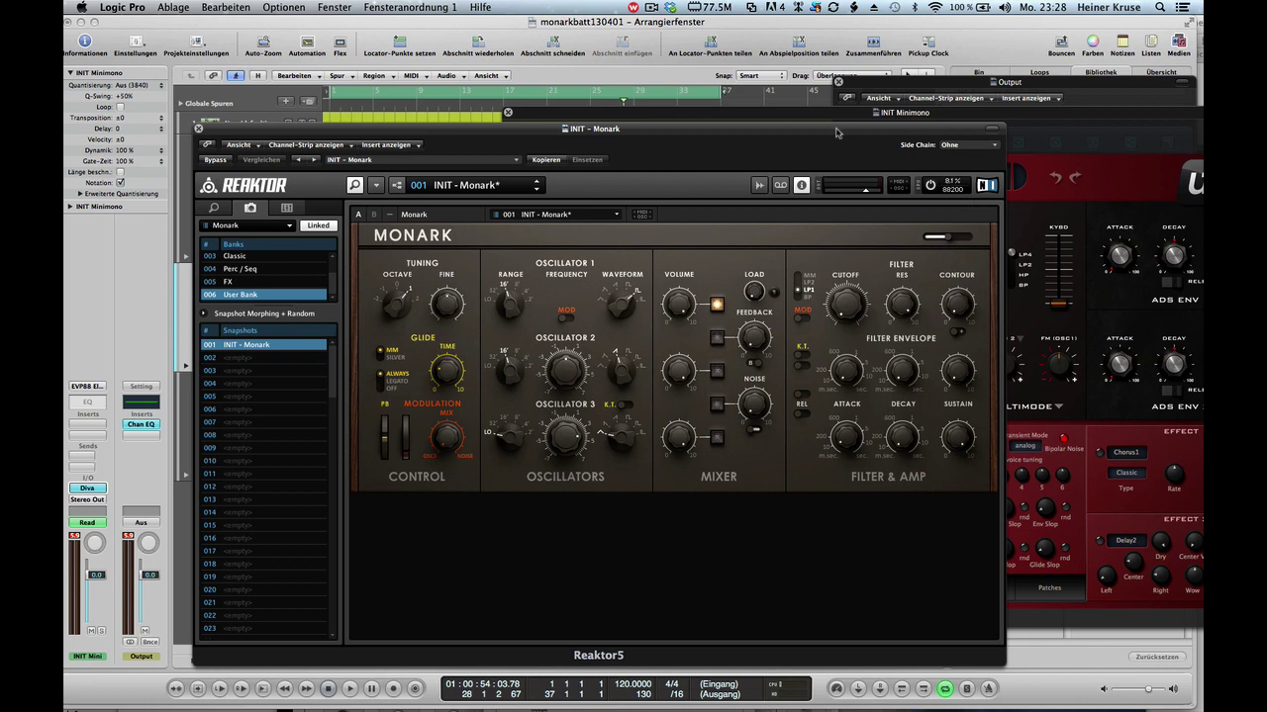
Move Monark to the screen bottom and Diva to the lower right, uncovering the Channel EQ and four tracks.
{"action": "left_click_drag", "start_coordinate": [835, 133], "coordinate": [941, 602]}
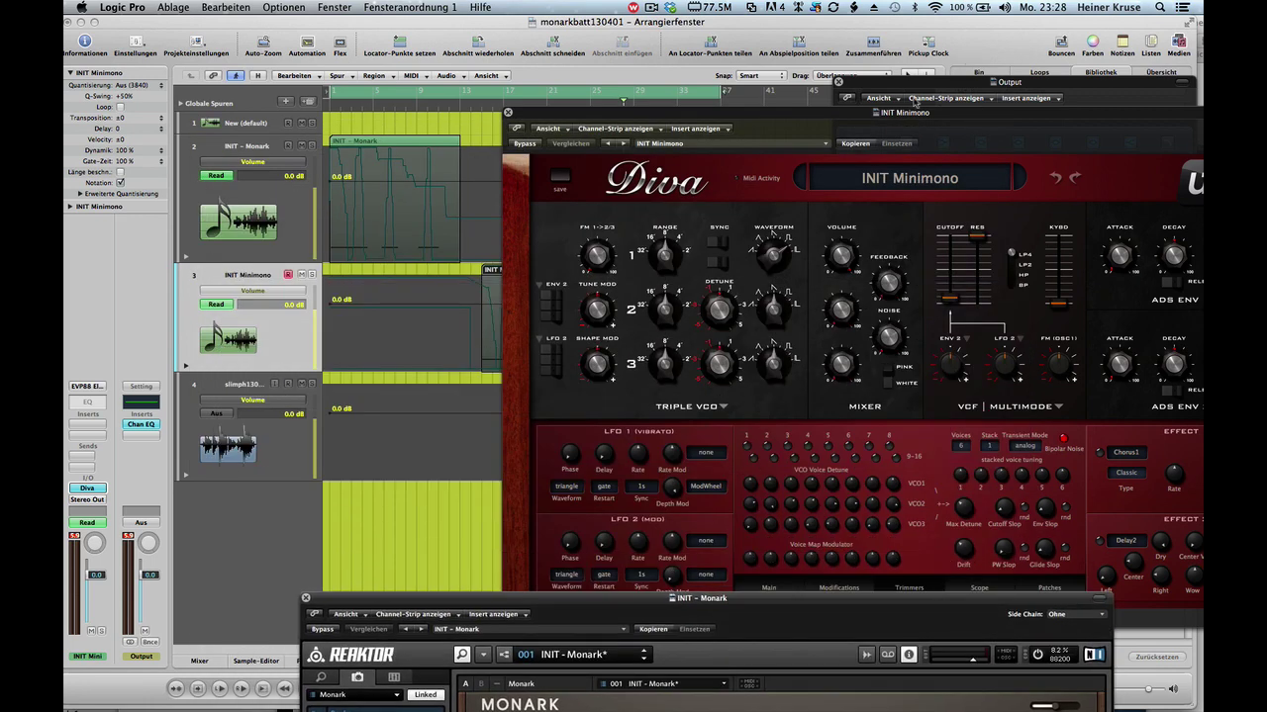
{"action": "left_click_drag", "start_coordinate": [915, 106], "coordinate": [1101, 322]}
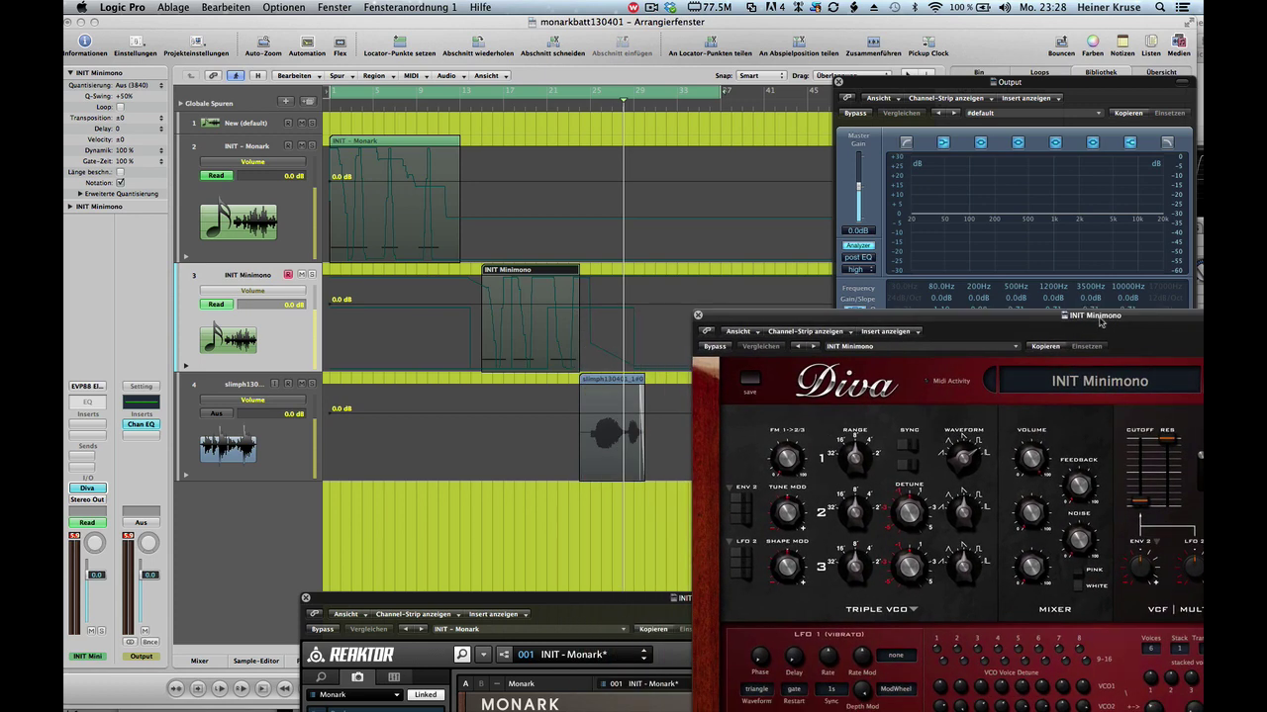